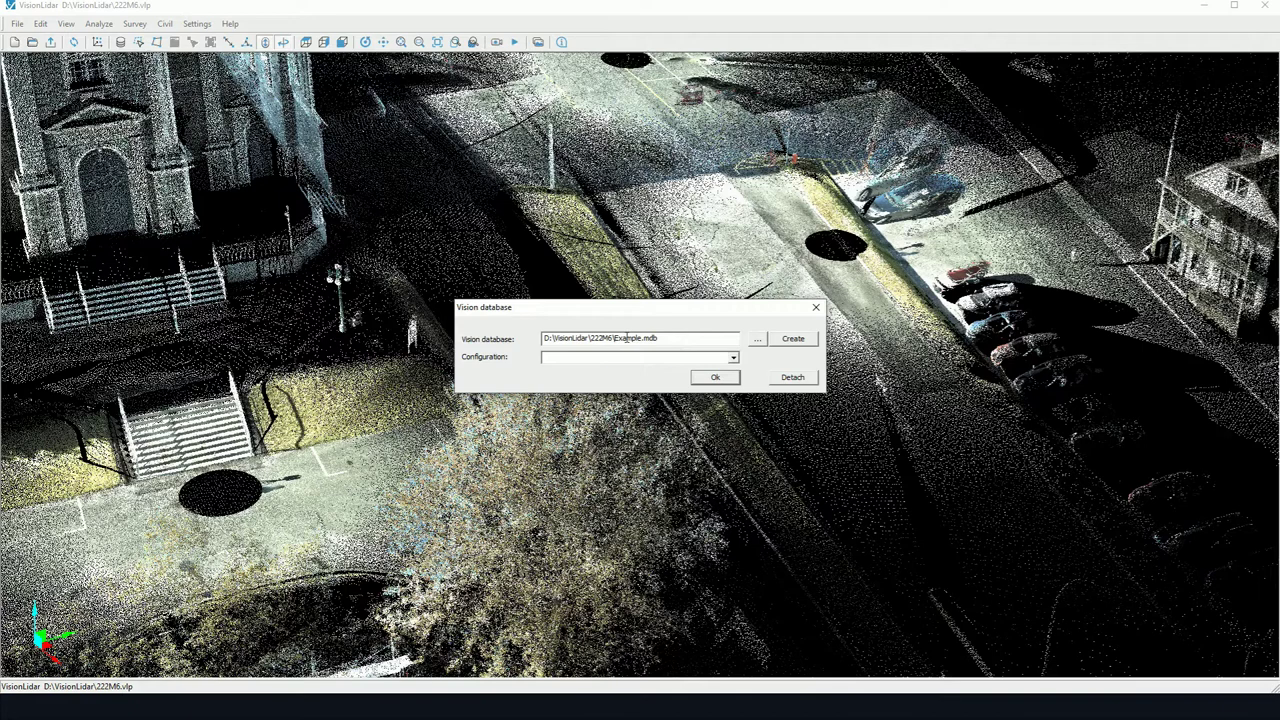
Specify Example.mdb as a new Vision database (*.mdb) file.
left_click(758, 344)
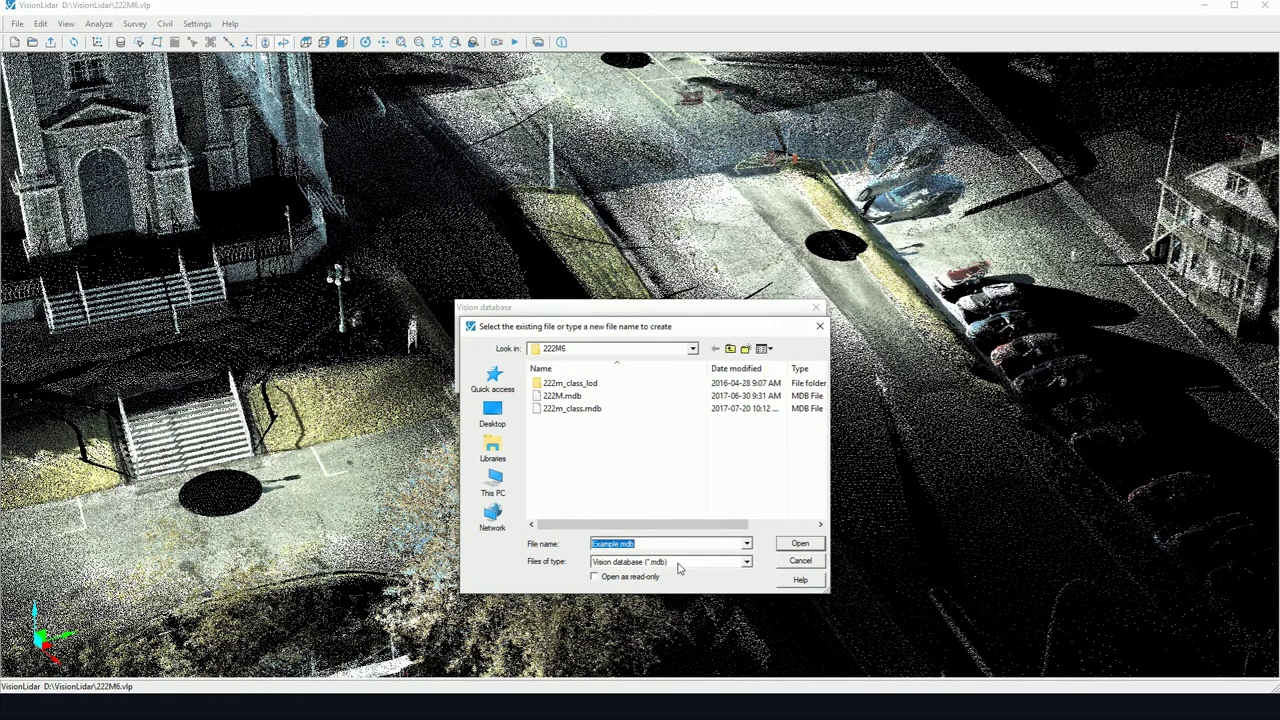
left_click(678, 568)
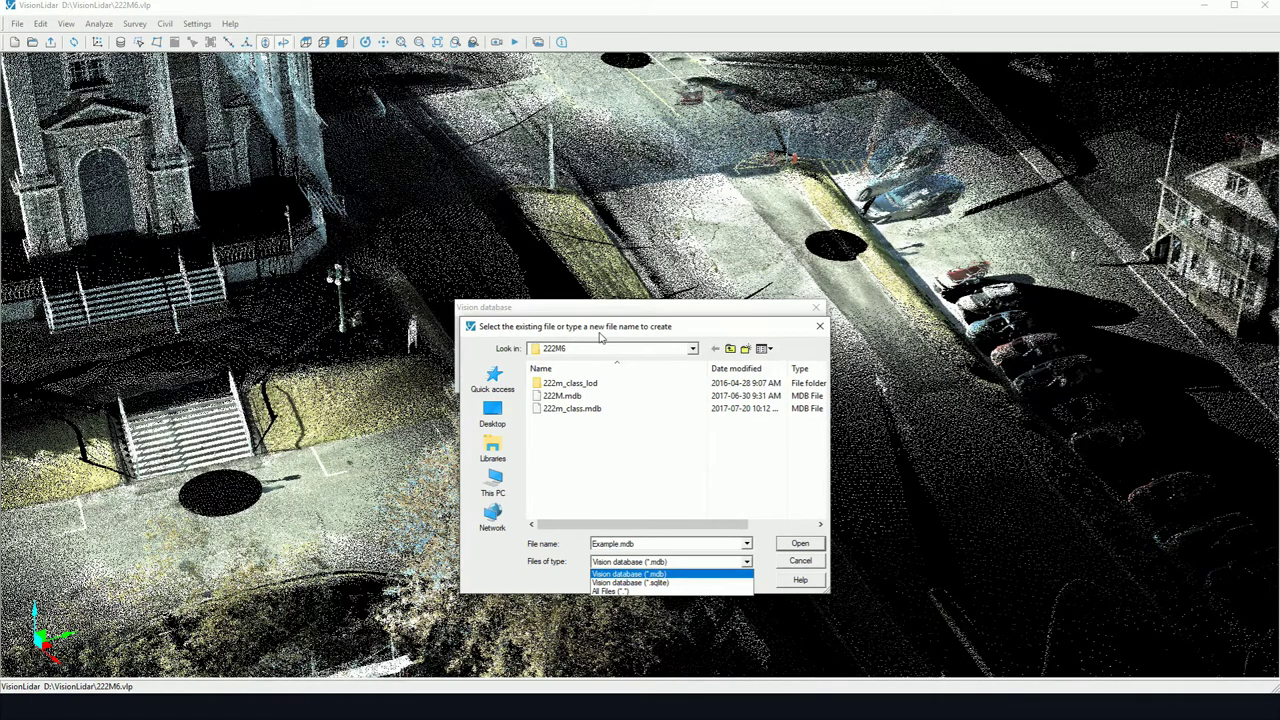
left_click(820, 329)
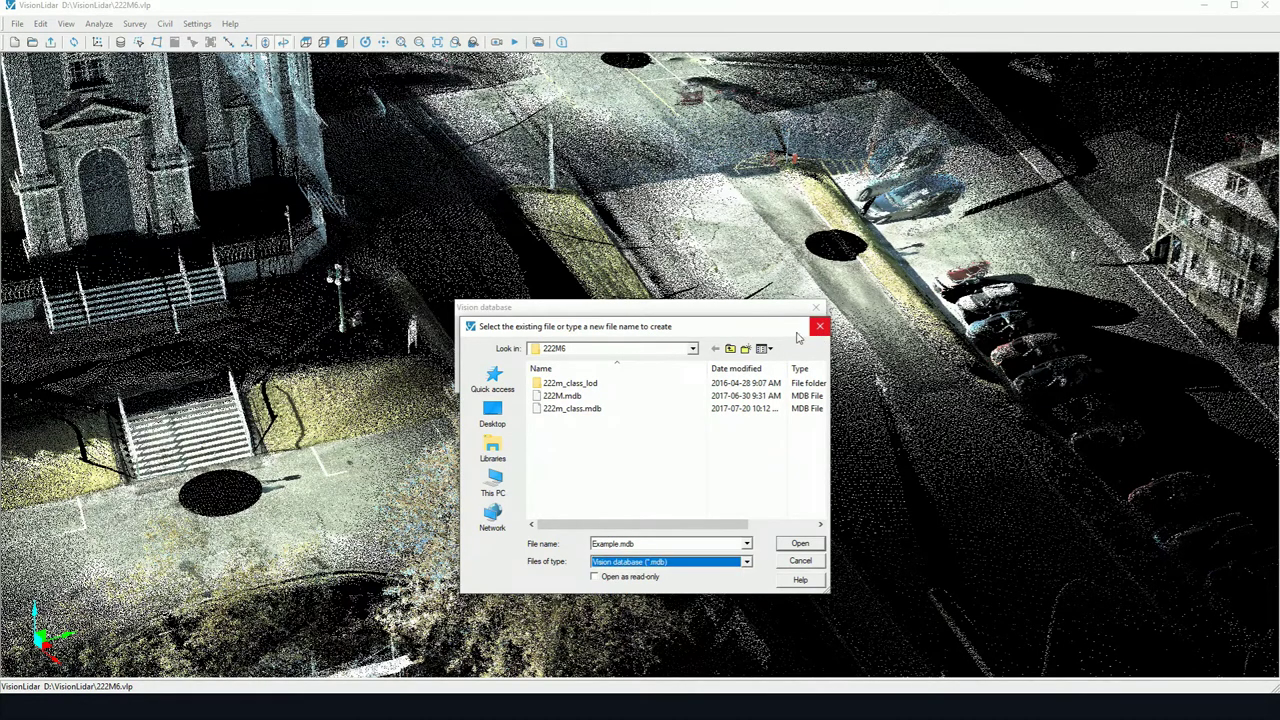
left_click(797, 545)
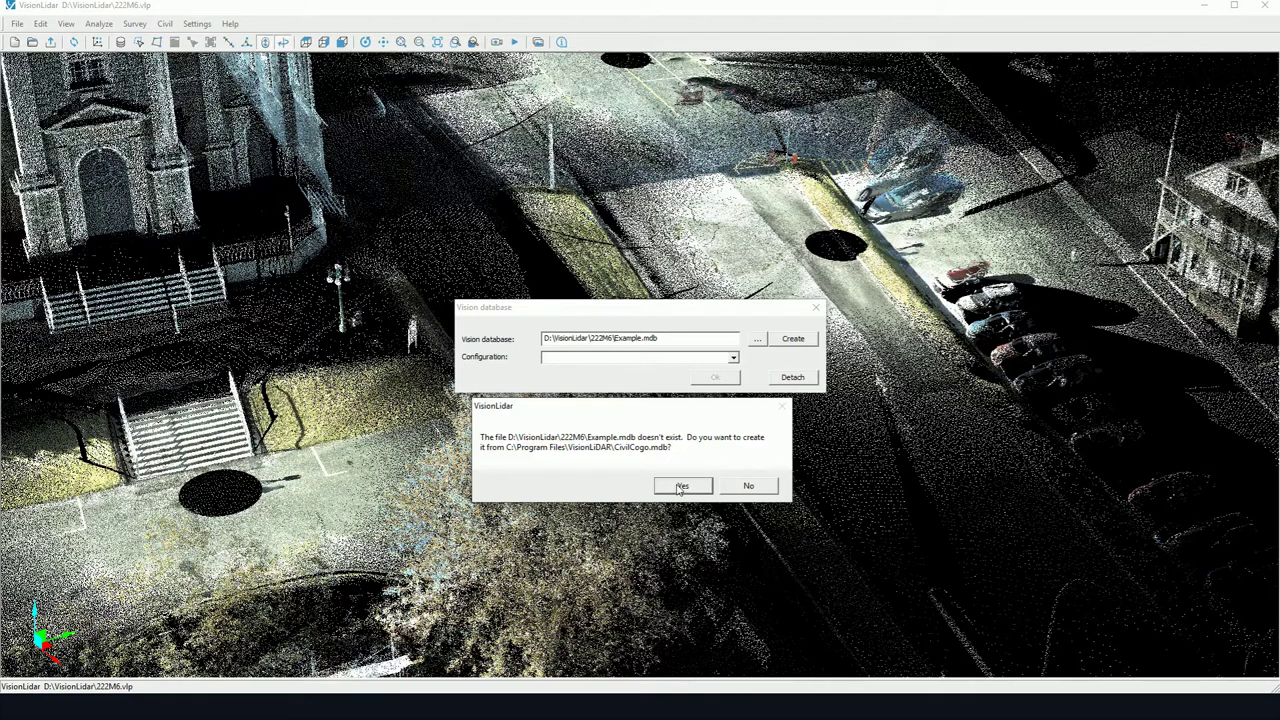
Create Example.mdb from the CivilCogo.mdb template and keep its configuration as Vision+.
left_click(681, 486)
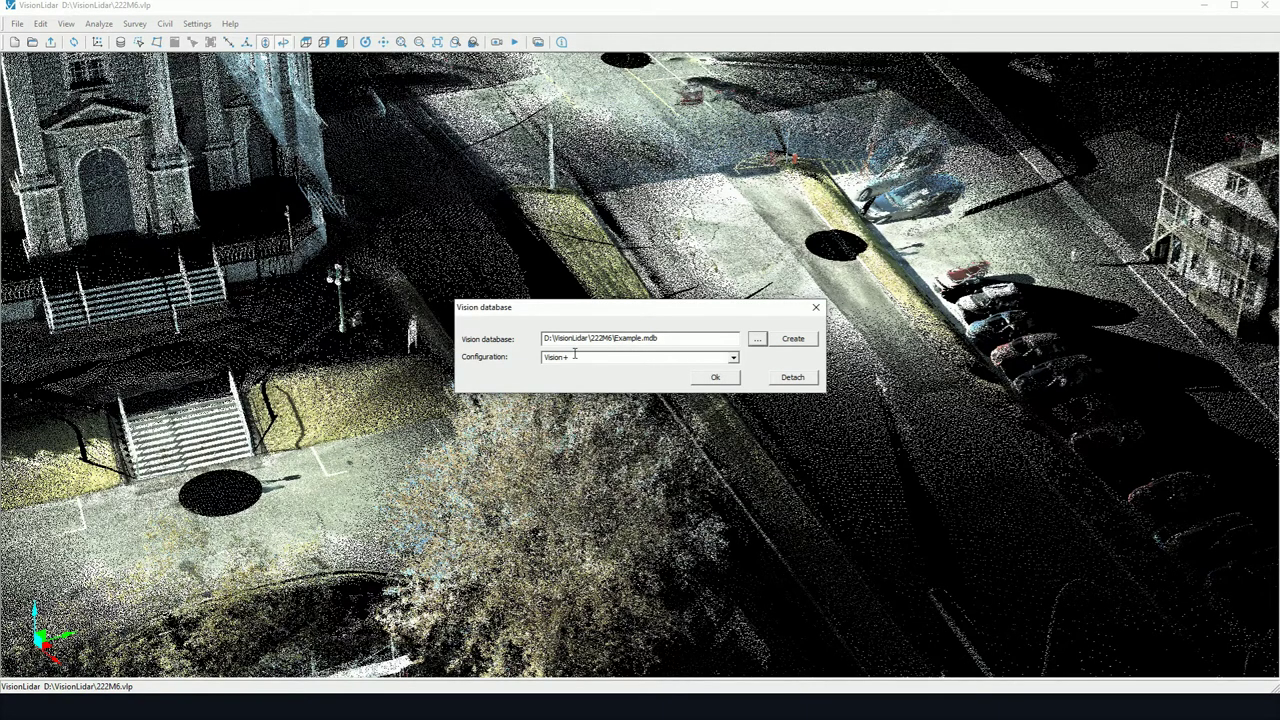
key("BackSpace")
type("+")
left_click(733, 358)
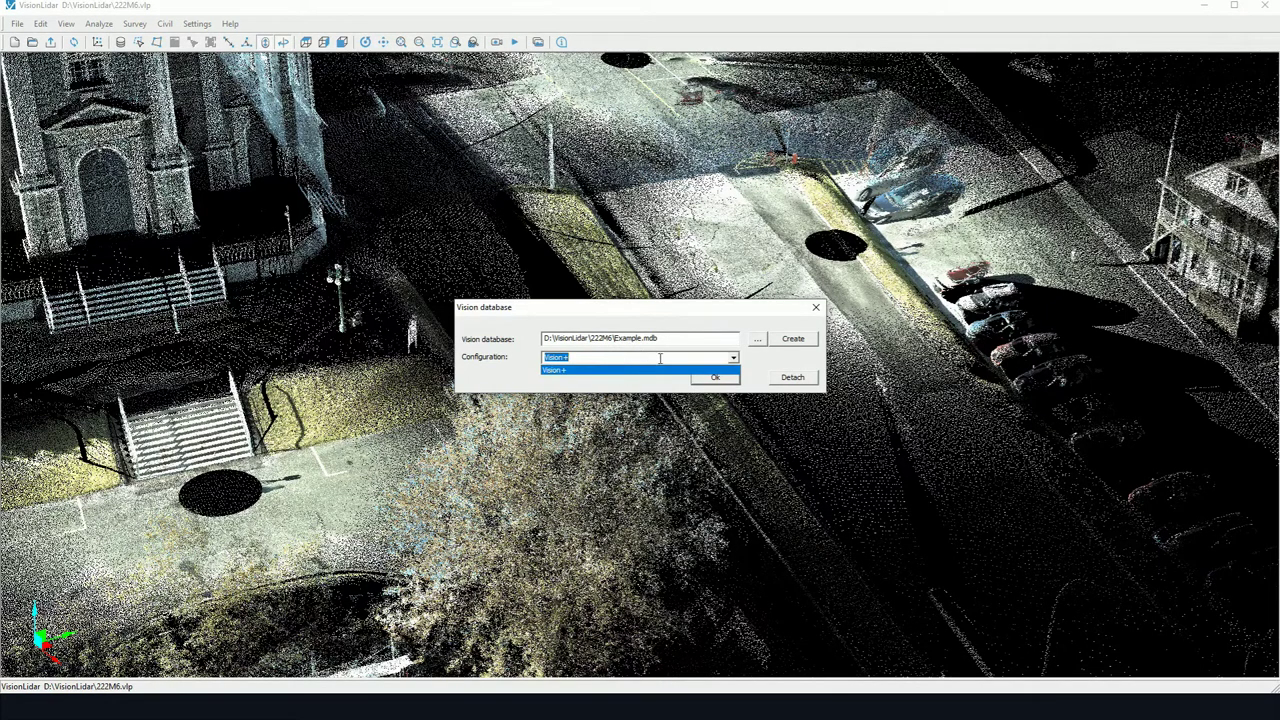
left_click(700, 370)
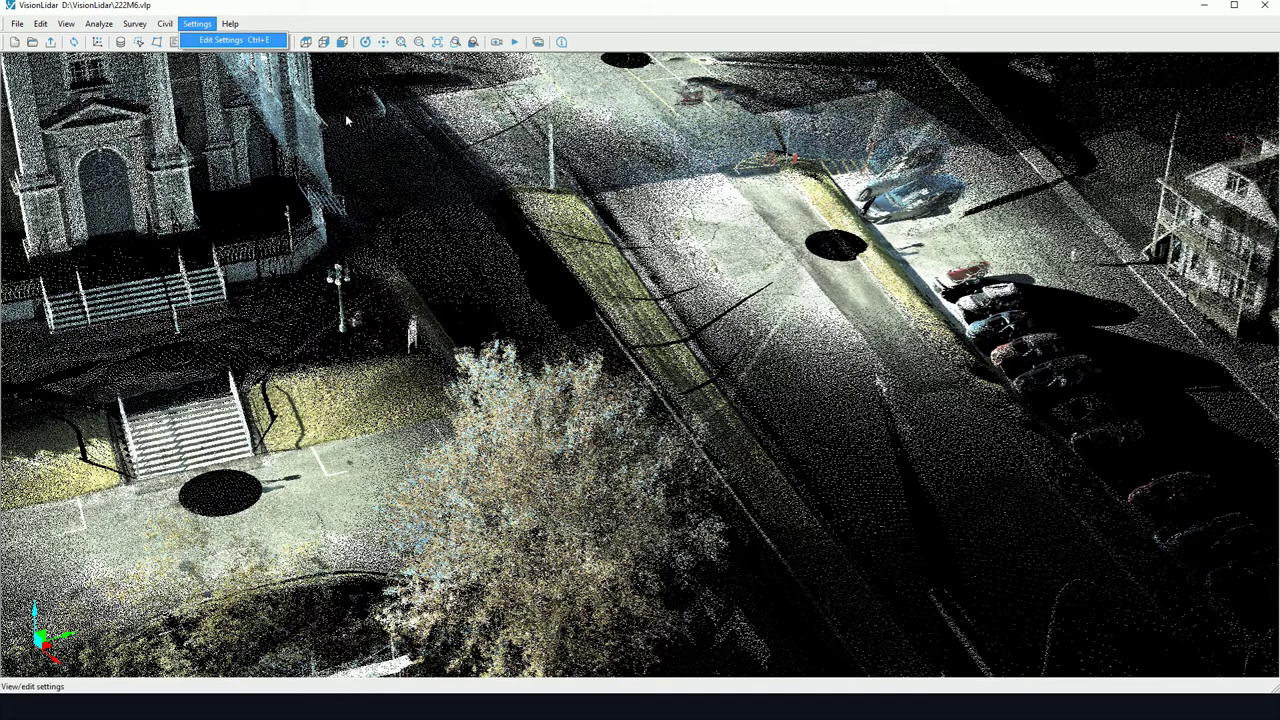
Open Settings > Edit Settings to review the program settings.
left_click(210, 40)
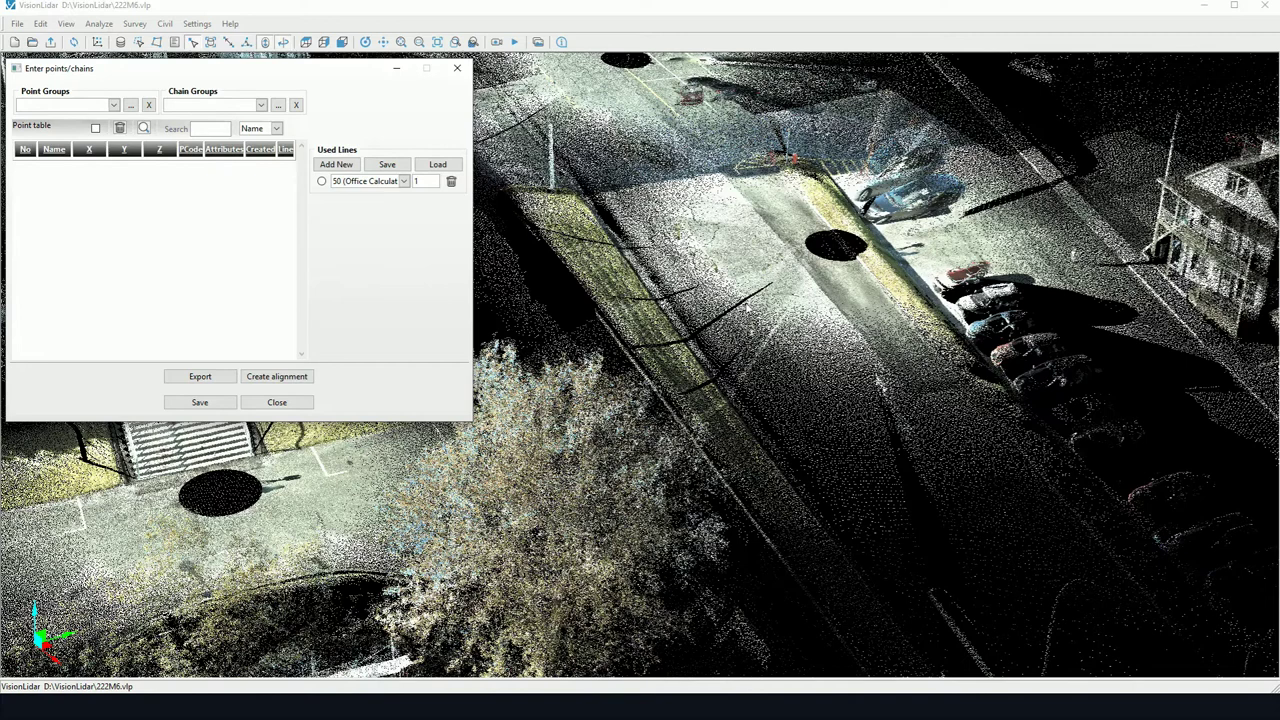
Pick points 1–4 along the road with code 50, chained as line 1.
left_click(638, 182)
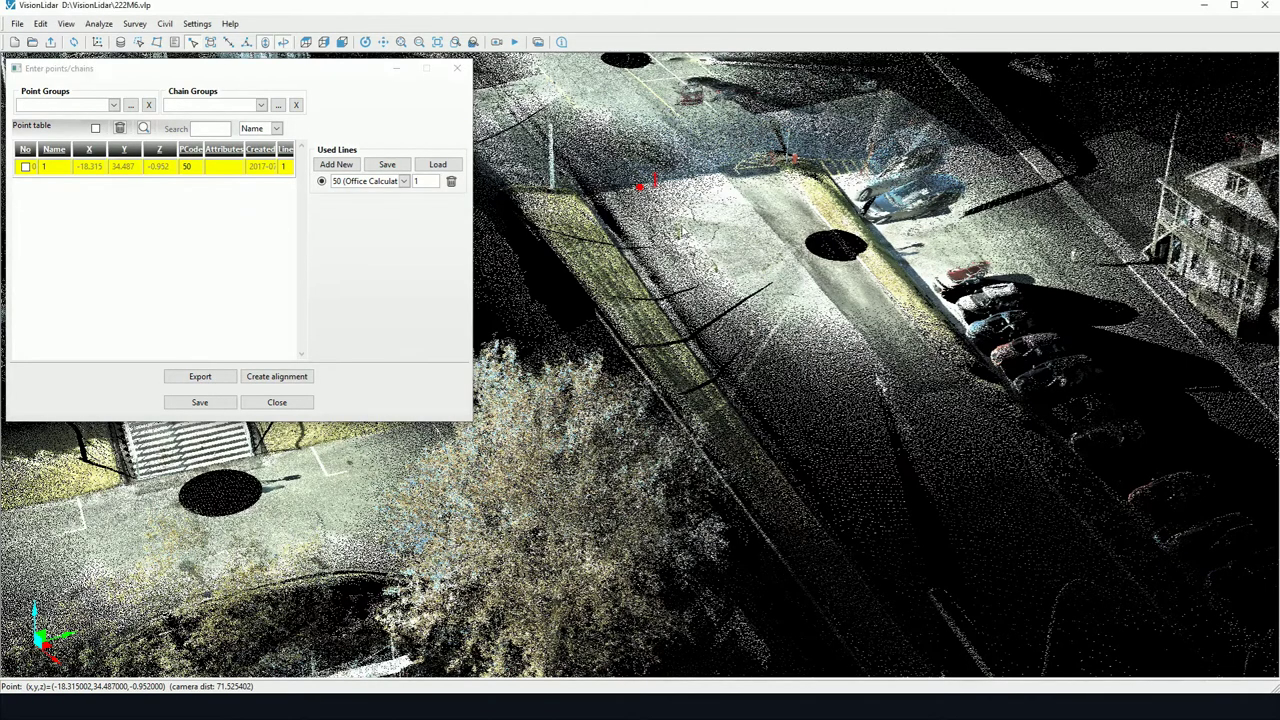
left_click(680, 226)
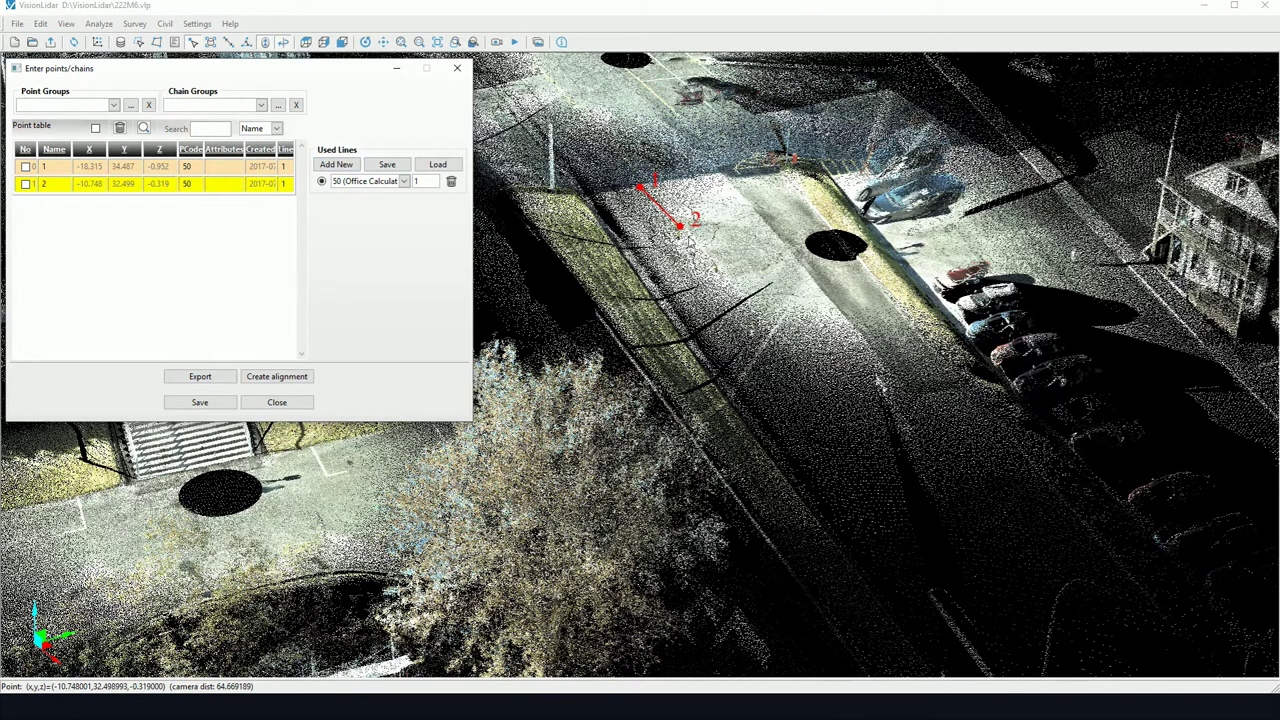
left_click(717, 272)
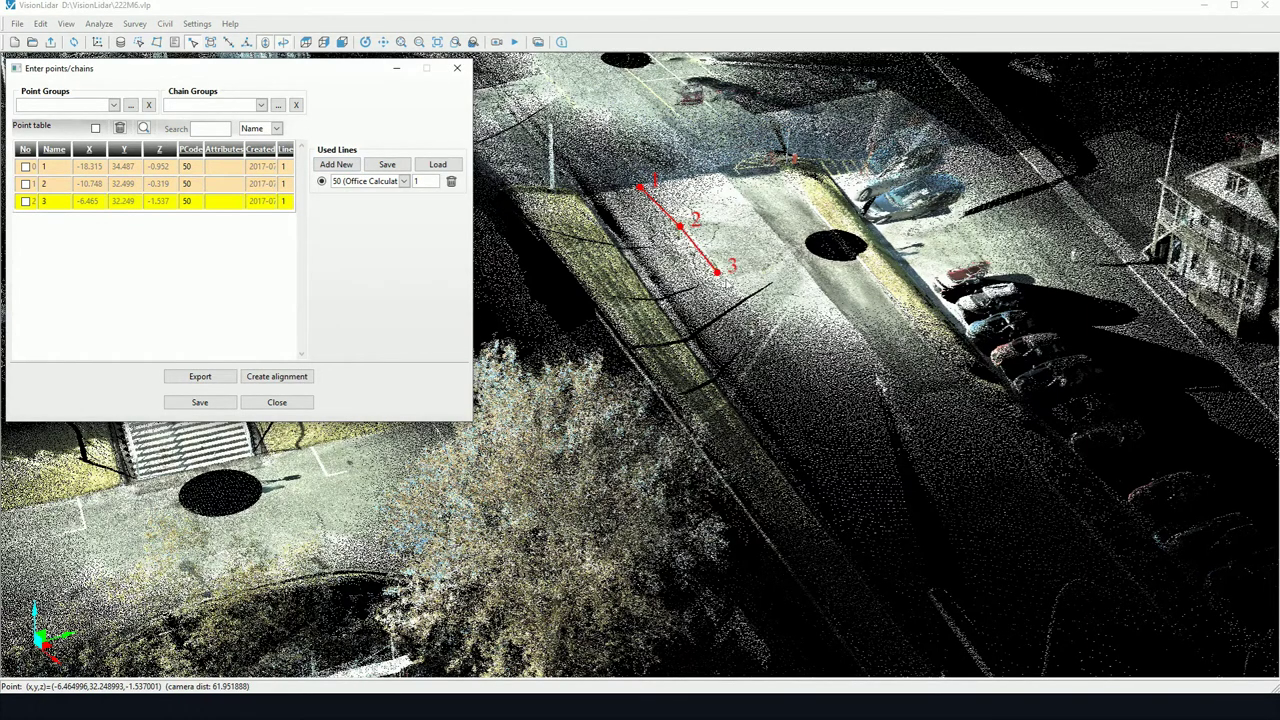
left_click(766, 328)
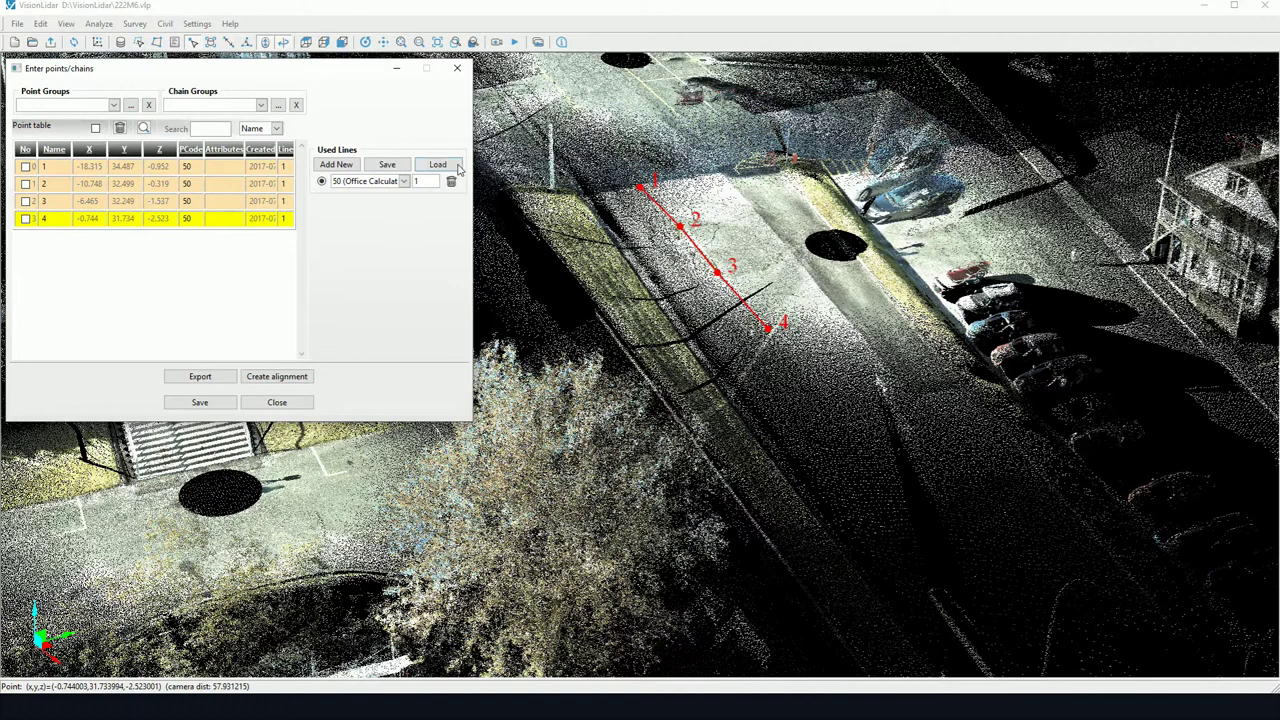
Switch the Used Lines code to 182 (Gravel edge) for line 2.
left_click(376, 183)
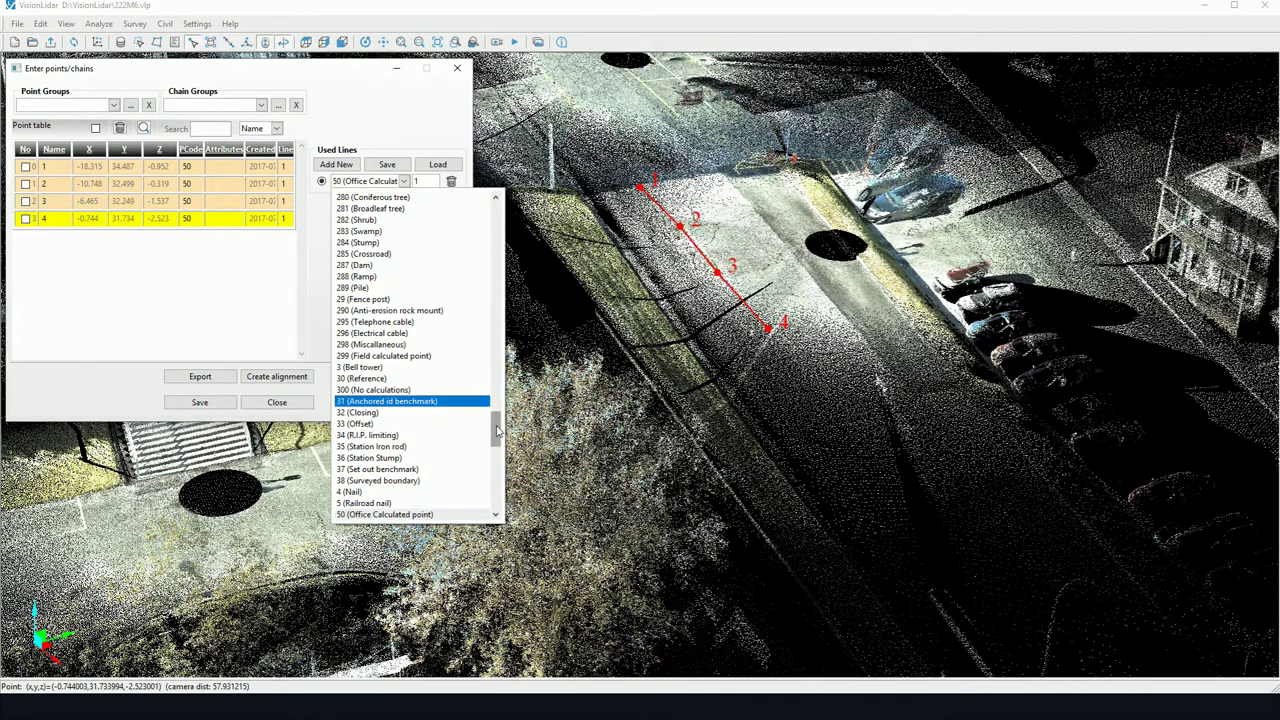
left_click_drag(498, 430, 500, 313)
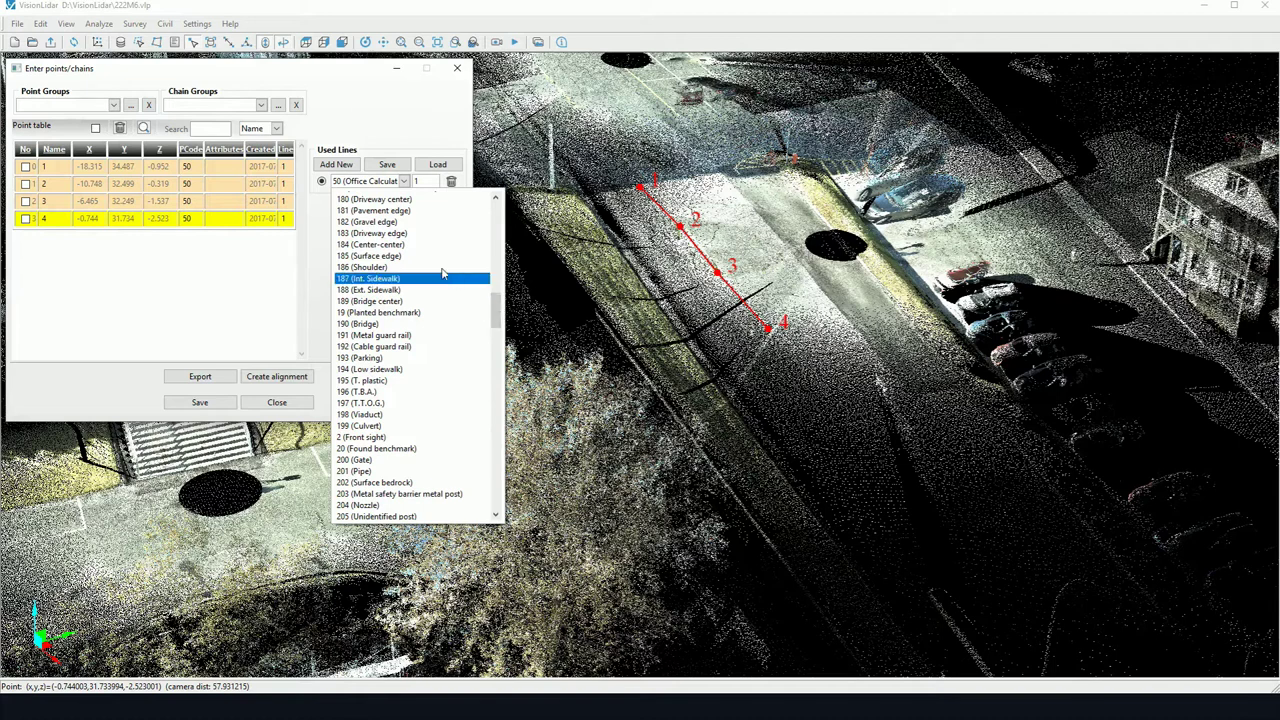
left_click(386, 222)
key("Tab")
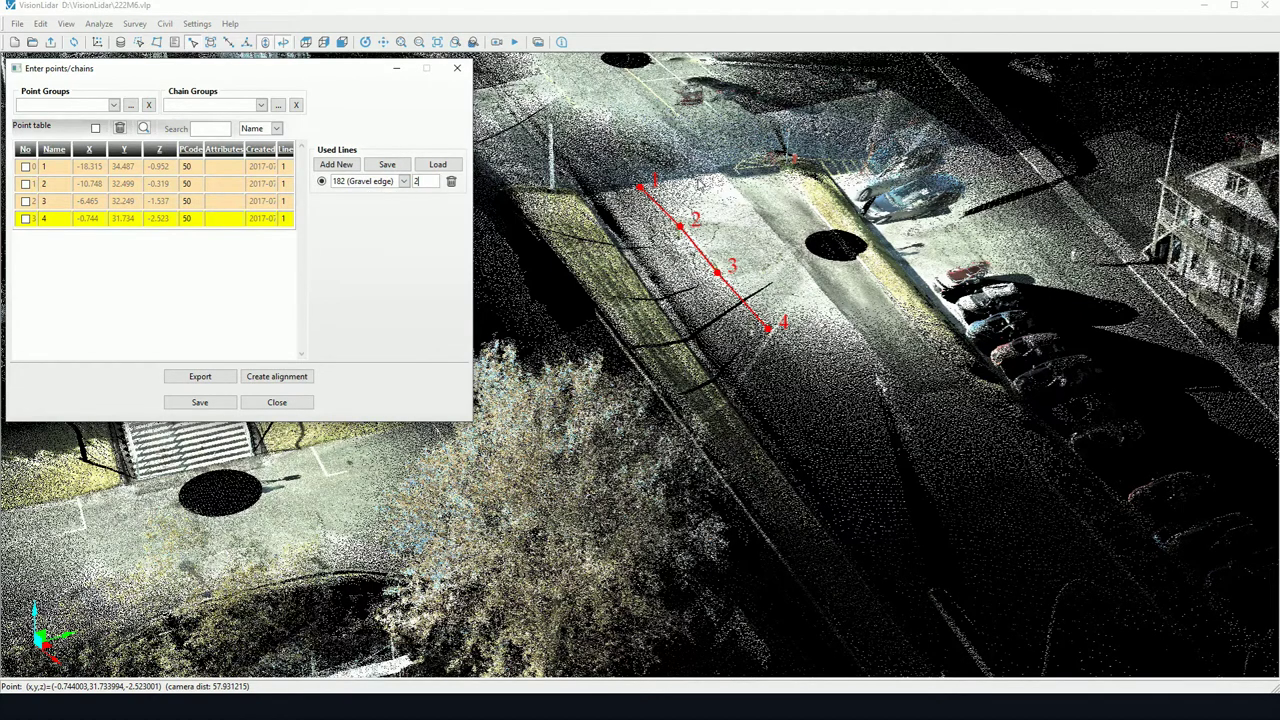
Pick points 5–12 across the road toward the parked cars.
left_click(698, 177)
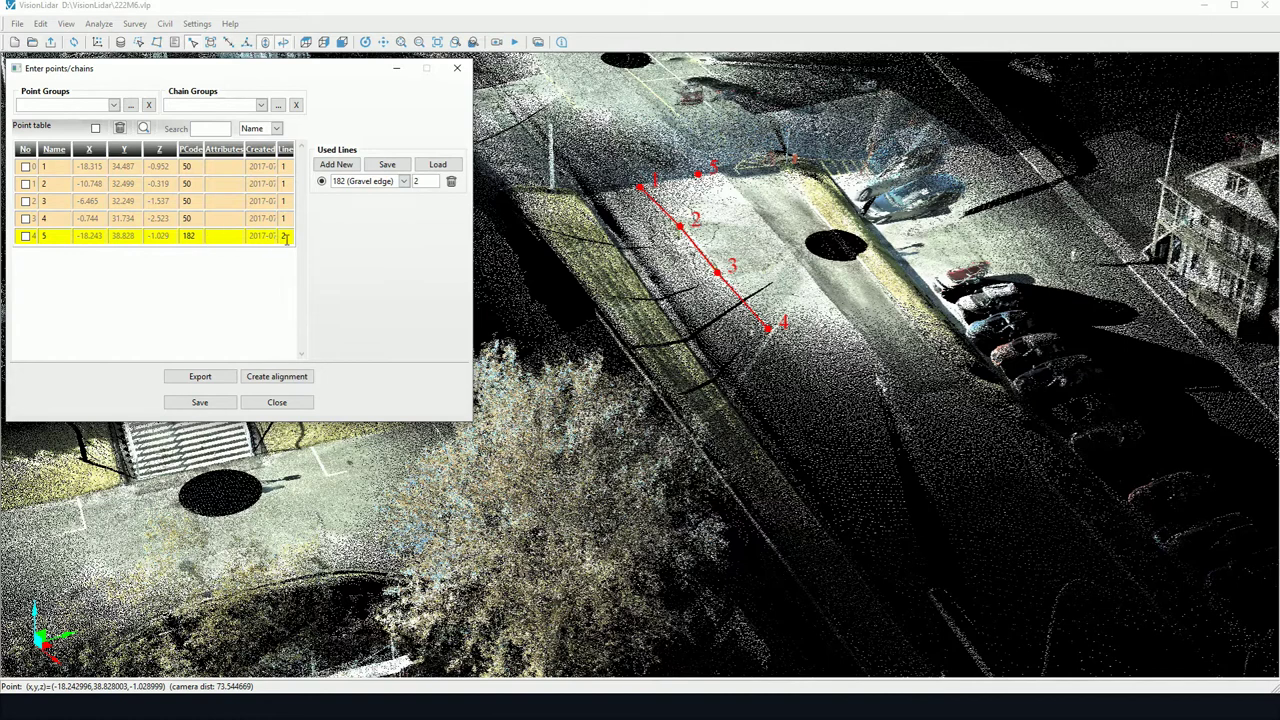
left_click(731, 213)
left_click(766, 257)
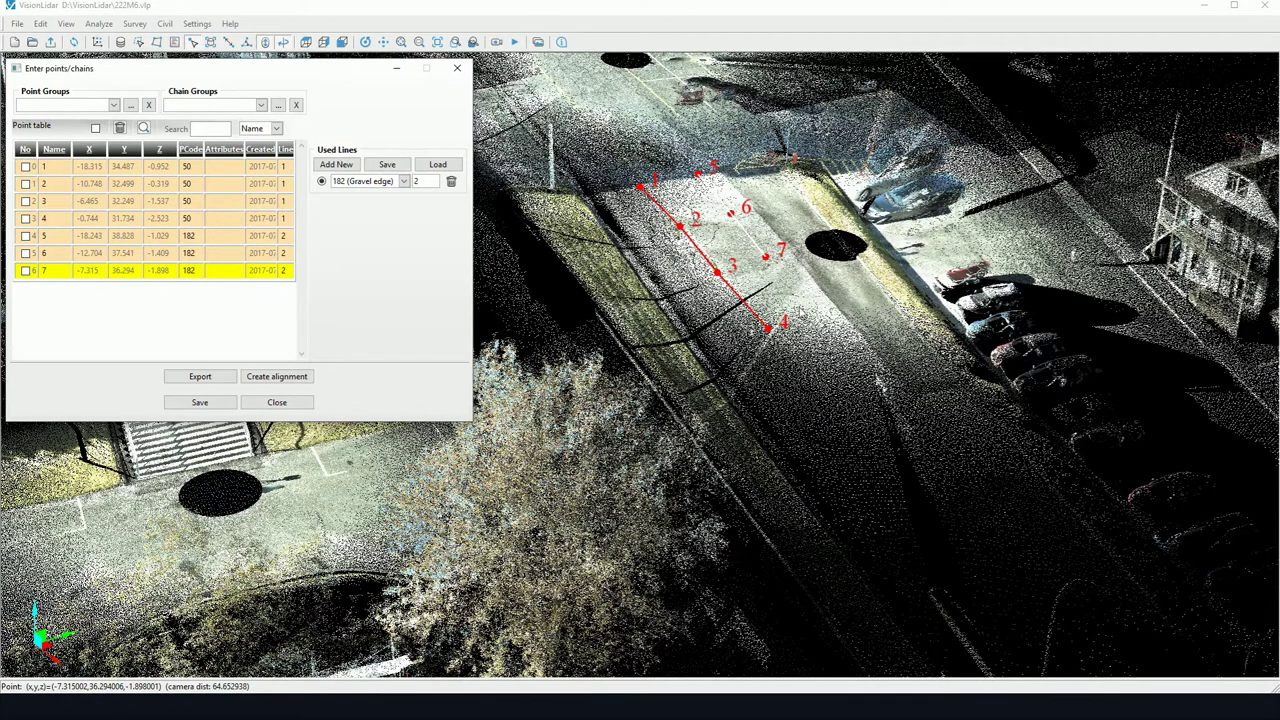
left_click(808, 313)
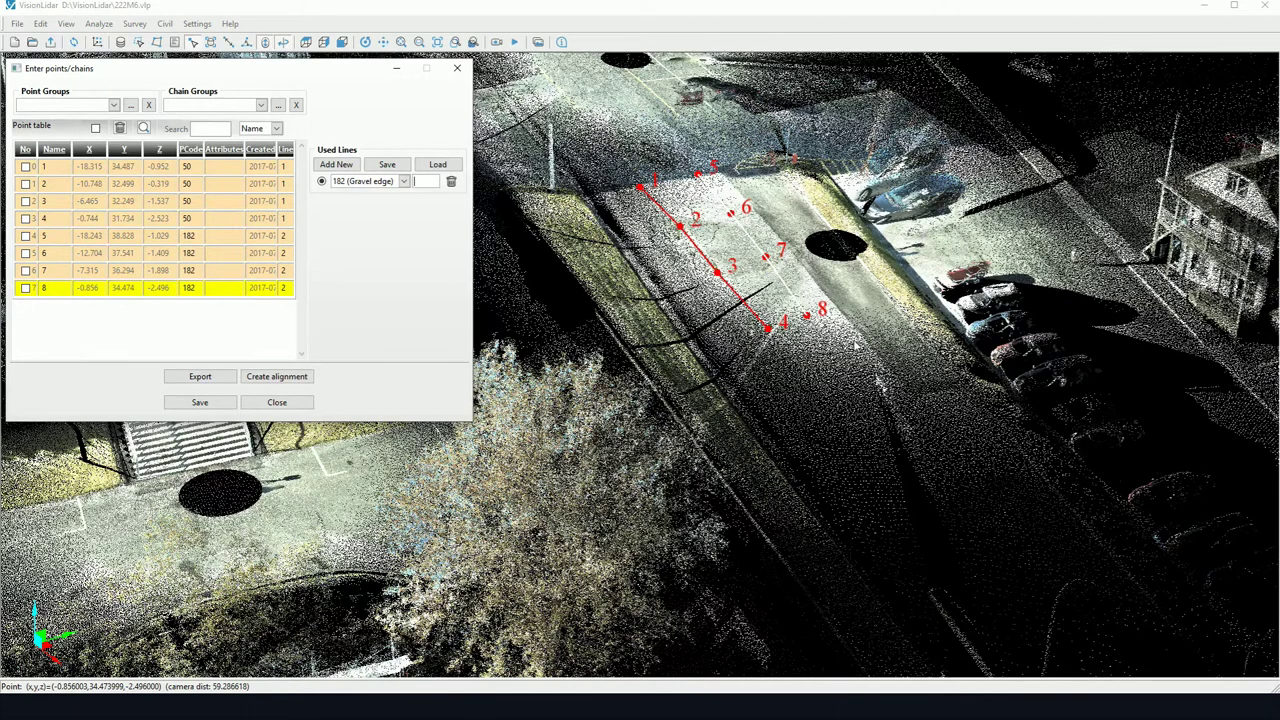
left_click(841, 289)
left_click(864, 321)
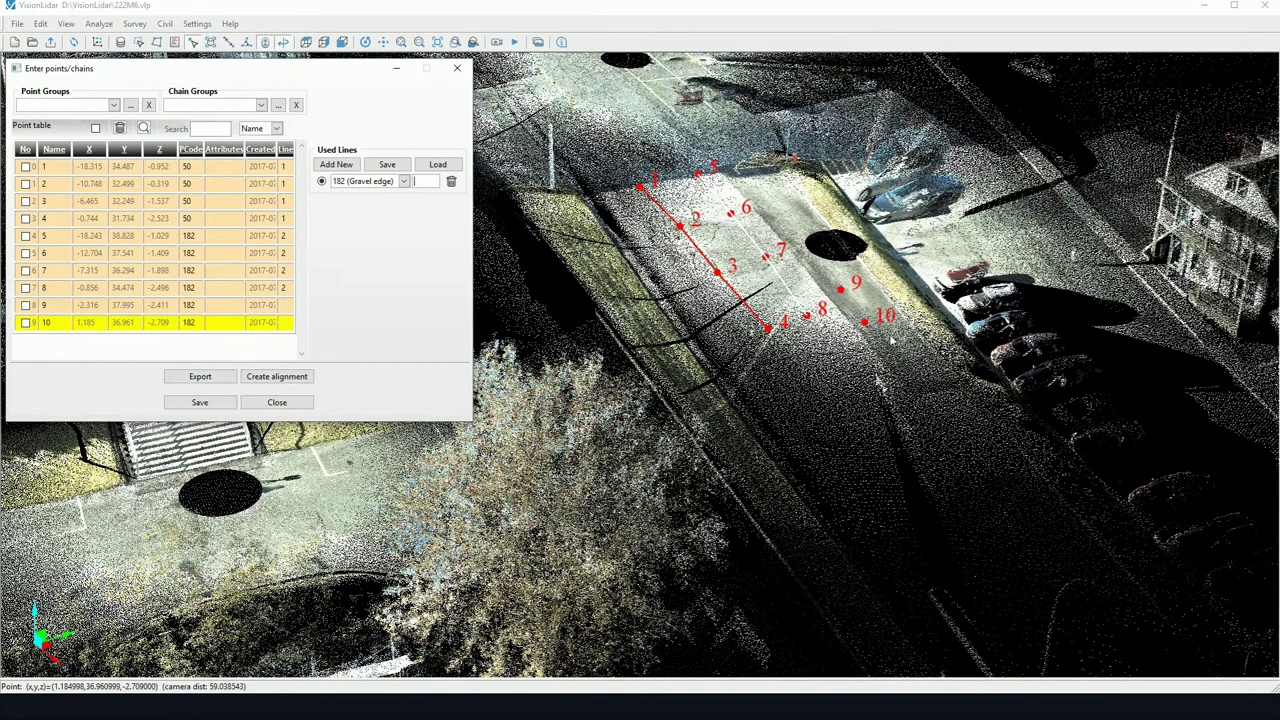
left_click(901, 363)
left_click(936, 395)
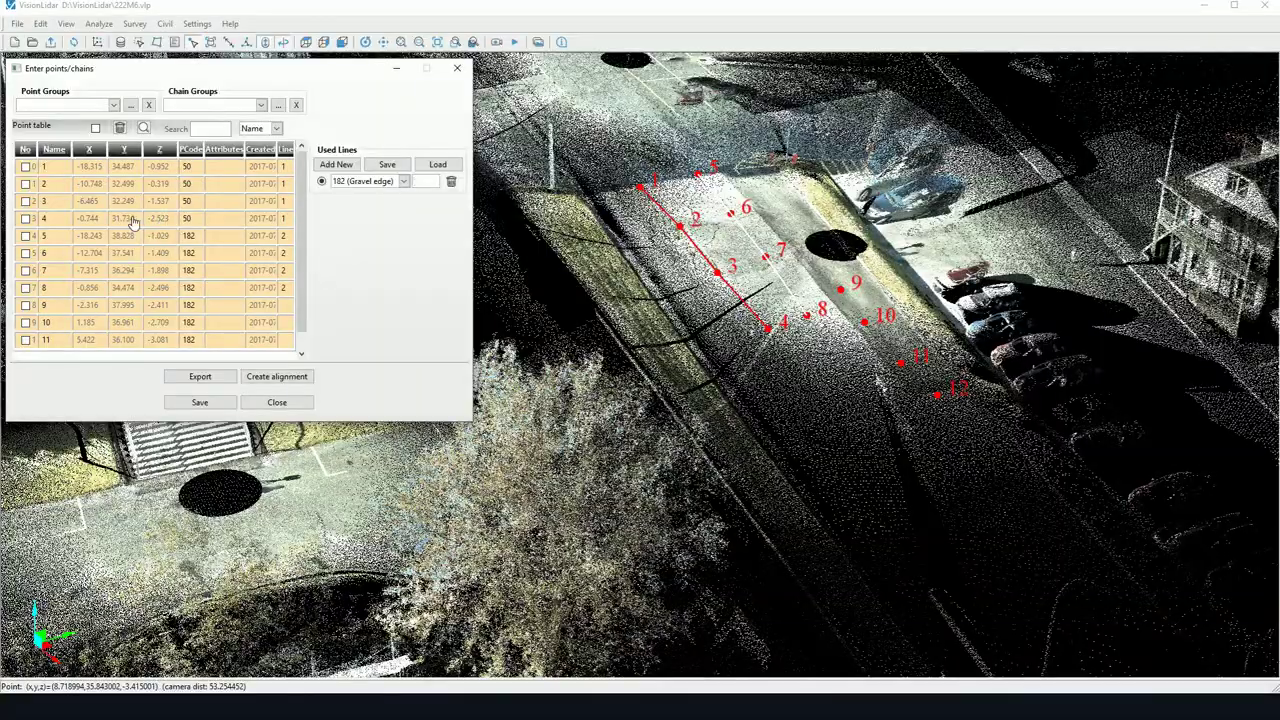
scroll(900, 330, "up", 5)
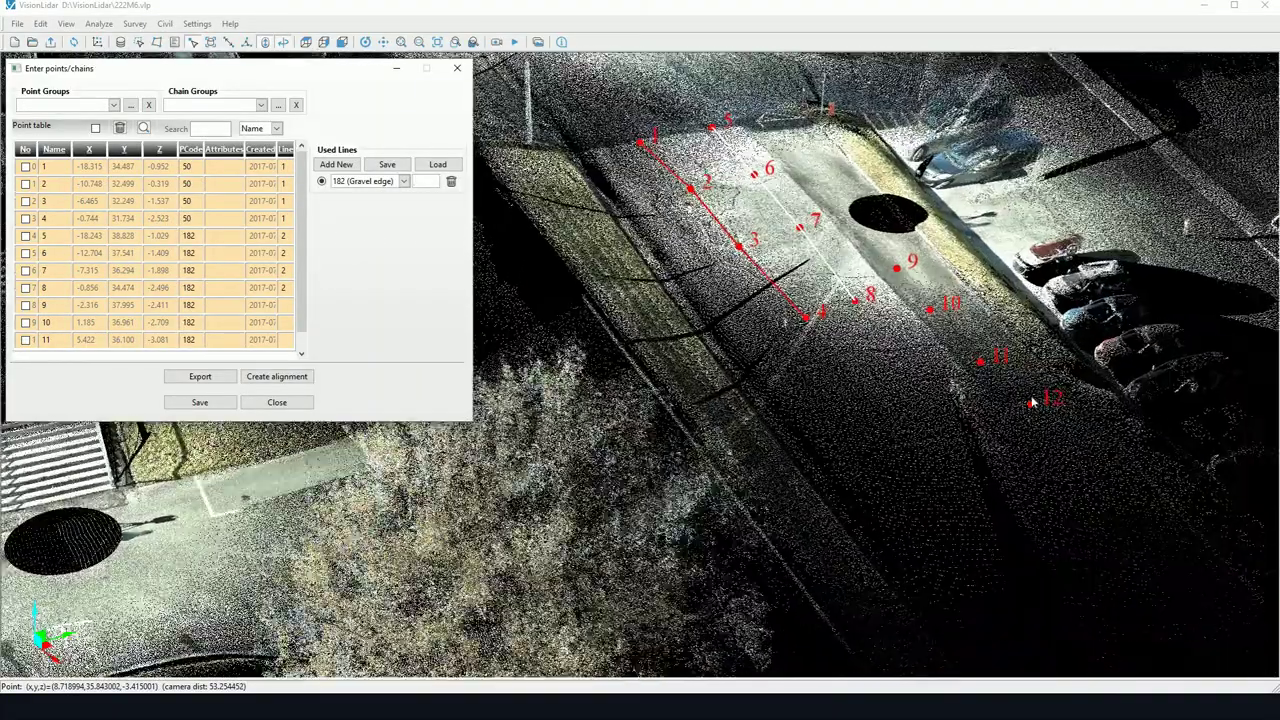
scroll(665, 405, "up", 5)
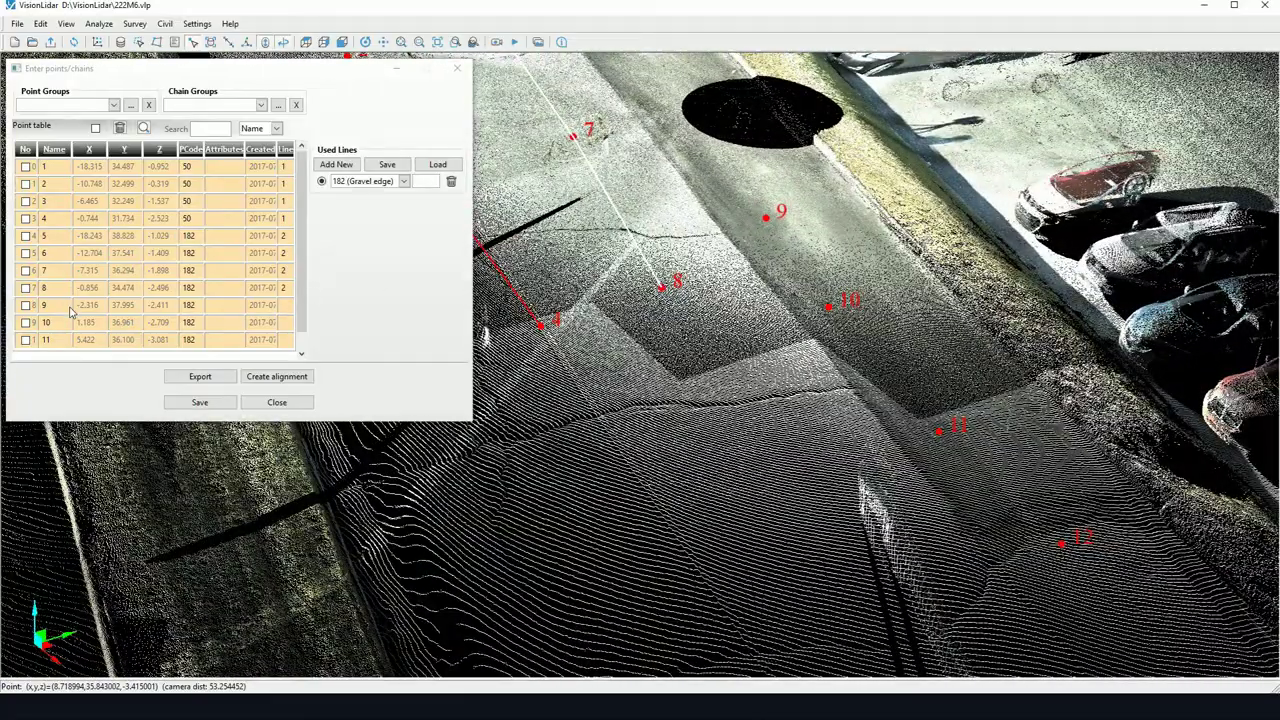
left_click(70, 304)
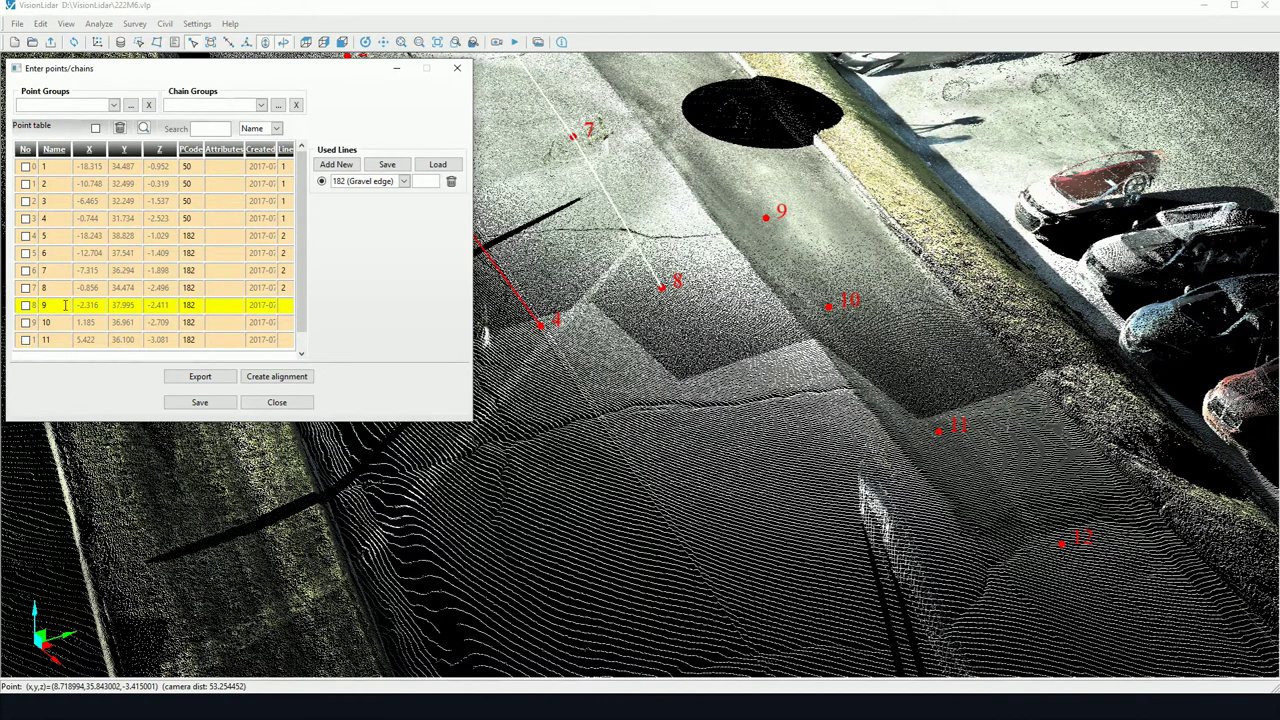
right_click(130, 314)
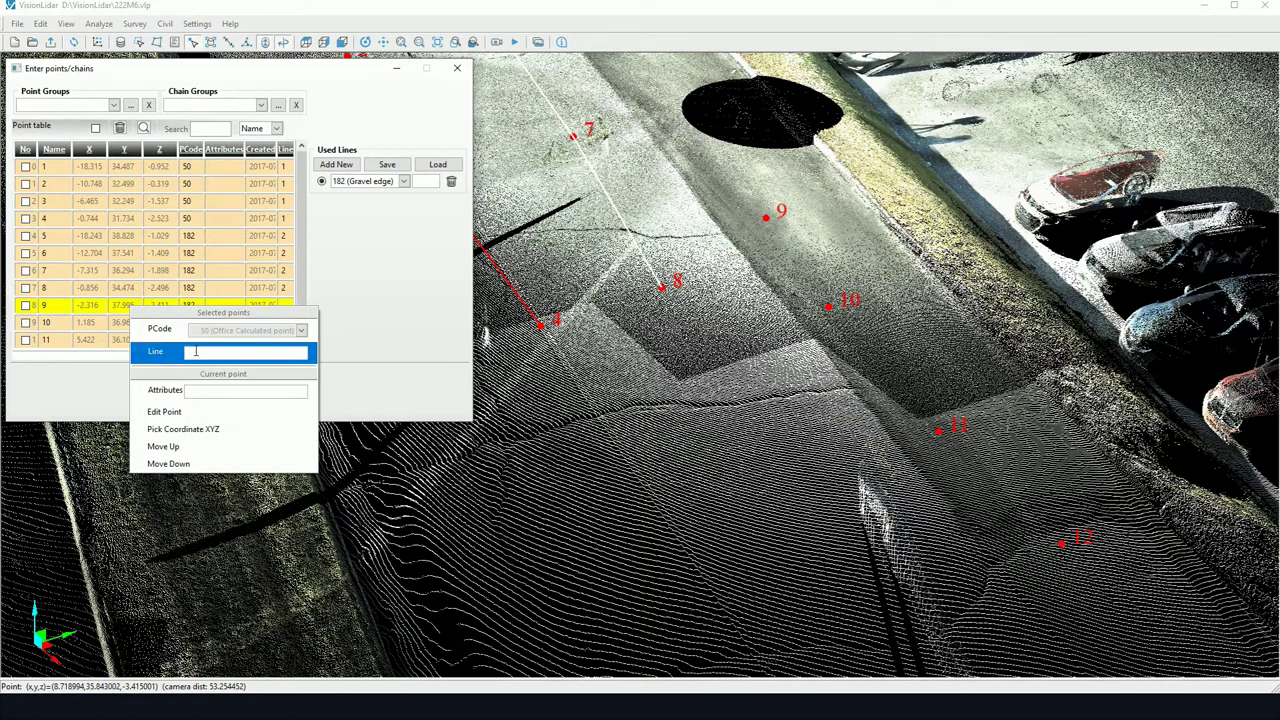
left_click(165, 412)
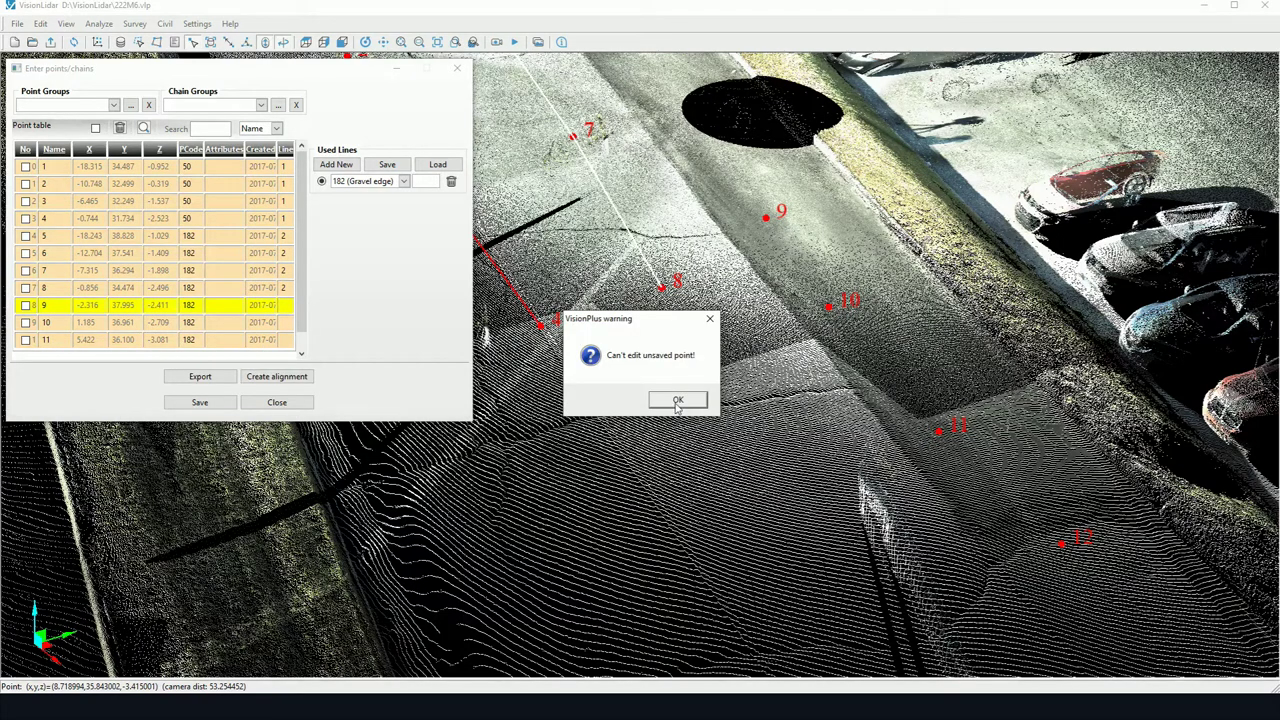
left_click(677, 401)
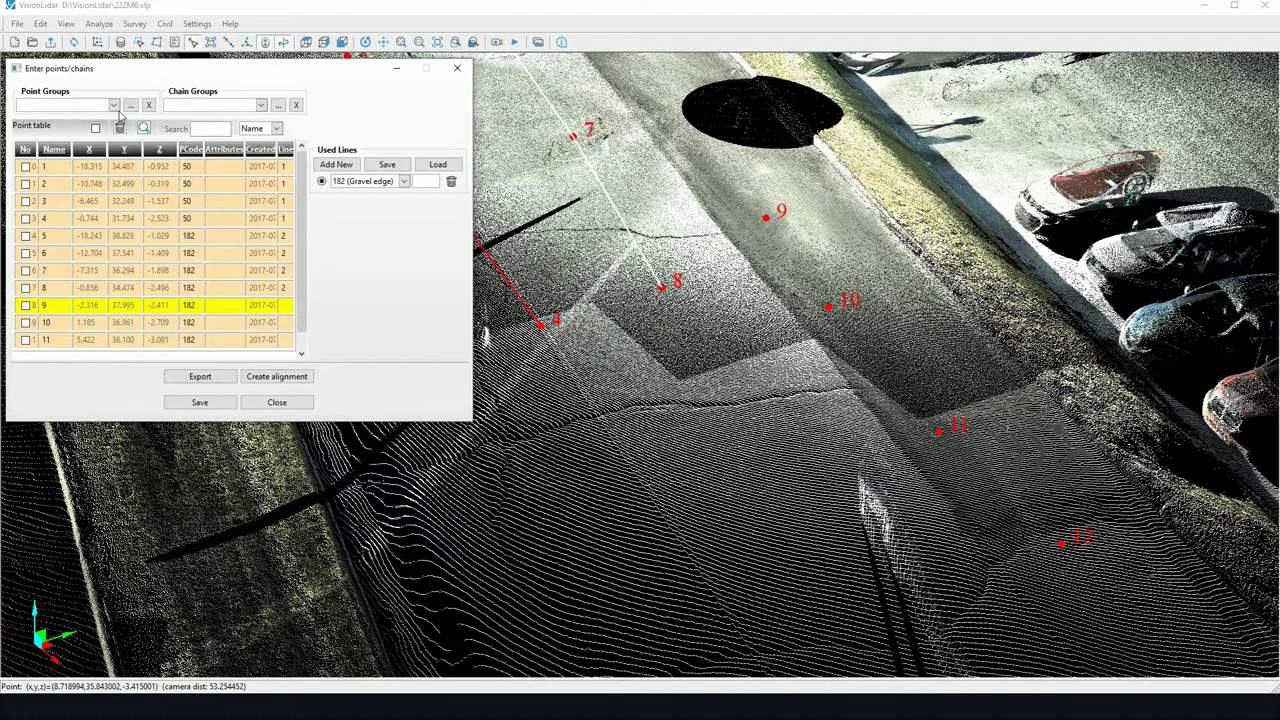
right_click(143, 306)
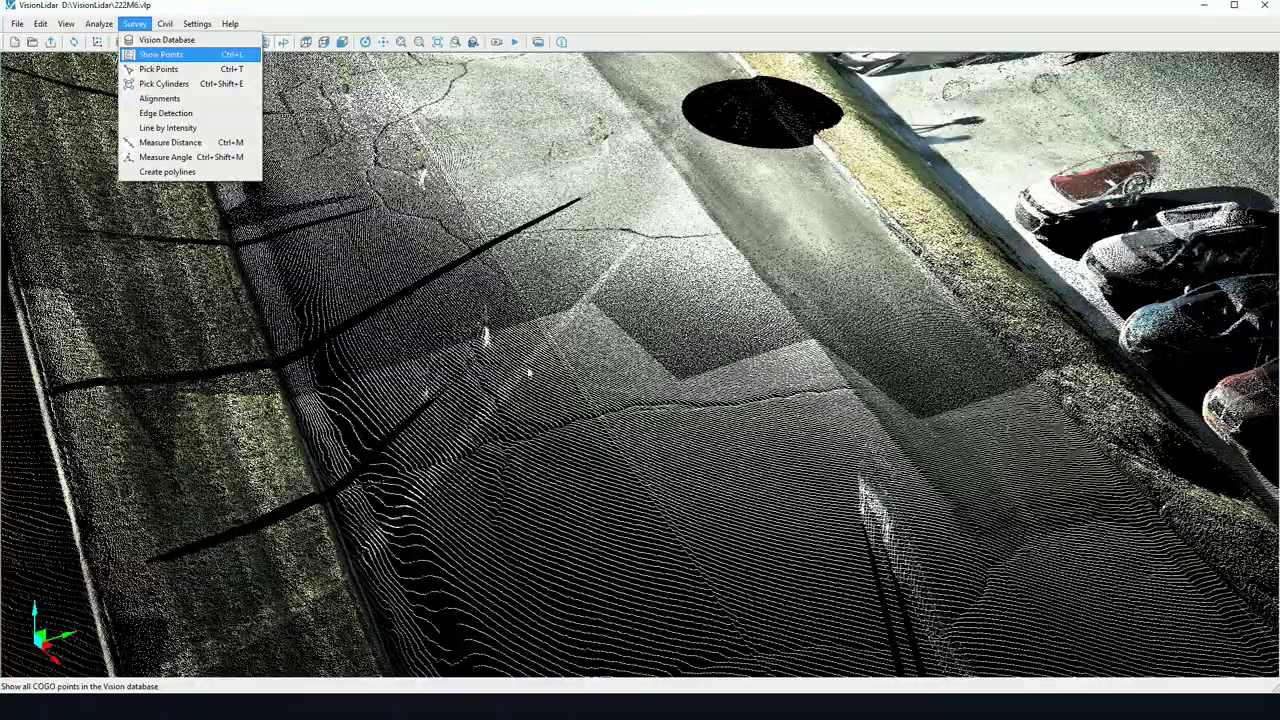
List all stored points 1–12 and select point 9's row in the table.
left_click(158, 55)
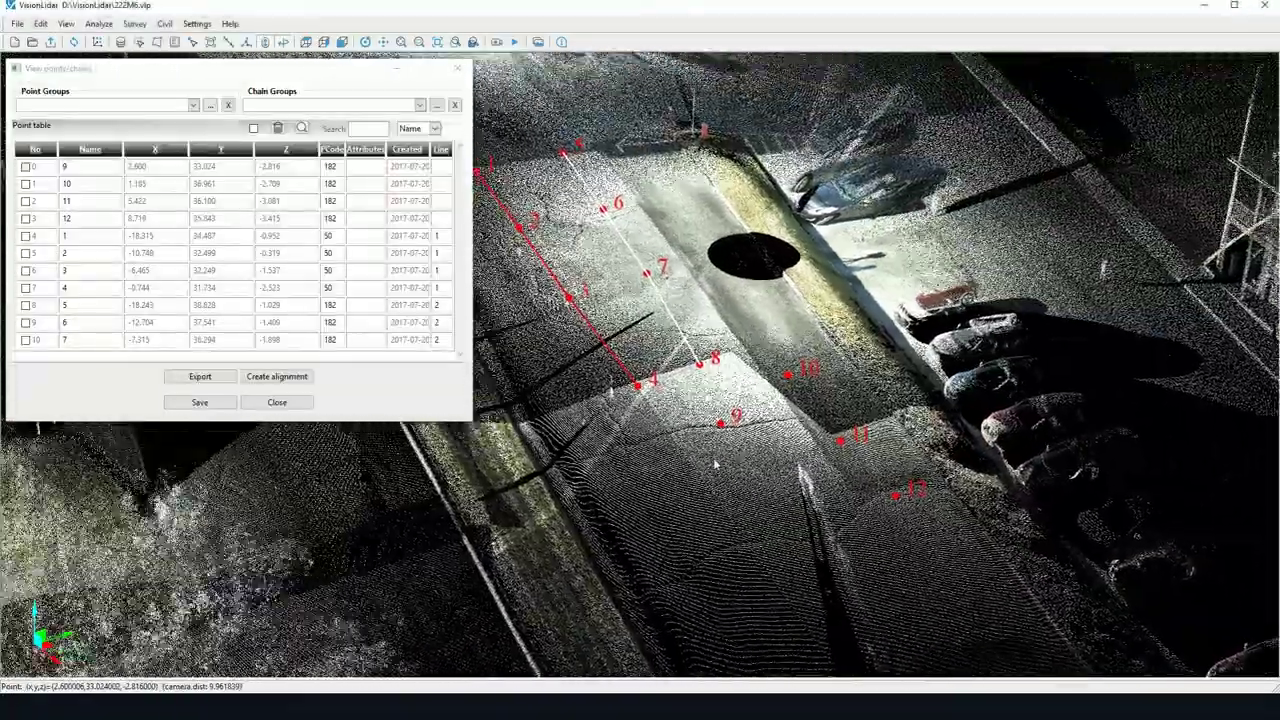
left_click_drag(715, 463, 875, 480)
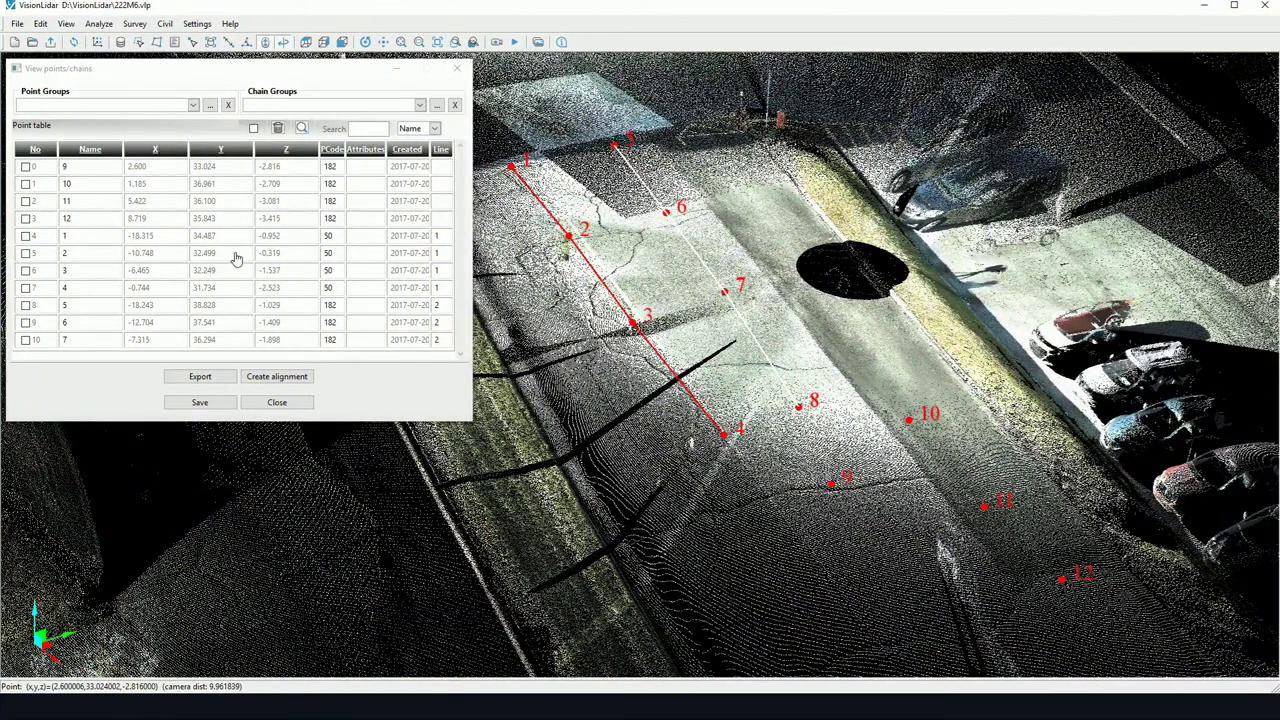
left_click(195, 310)
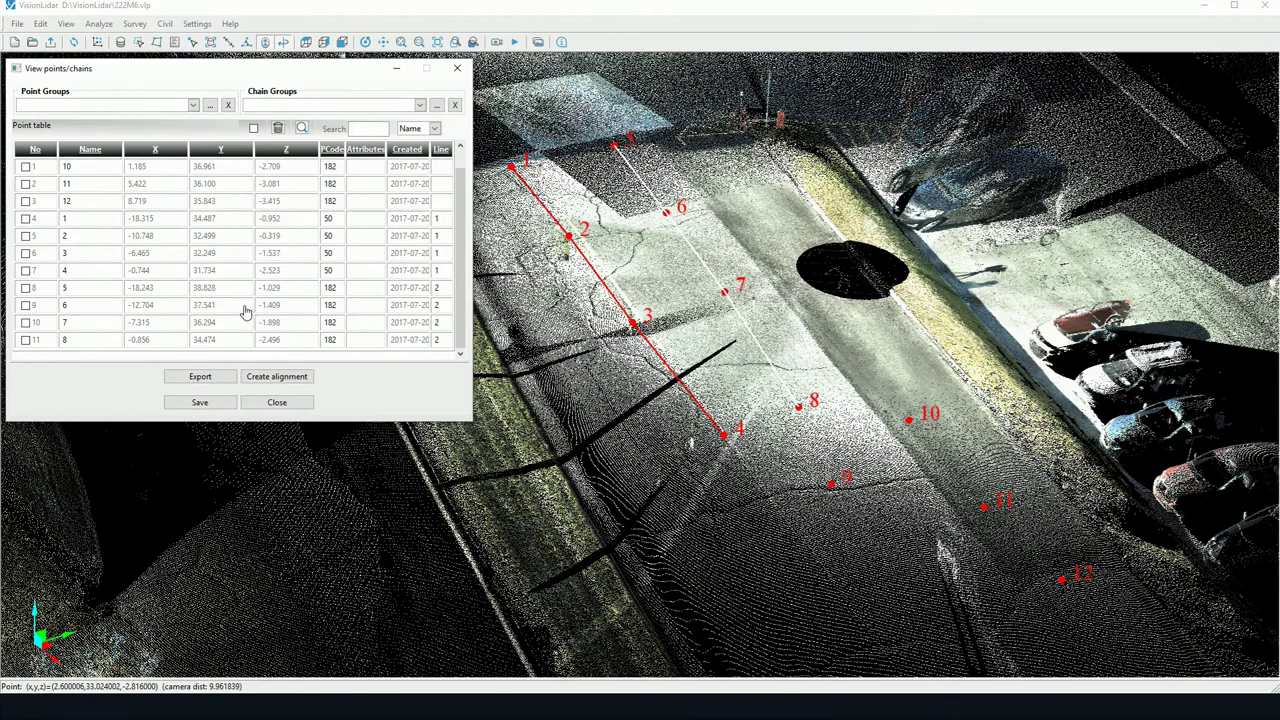
scroll(193, 287, "up", 1)
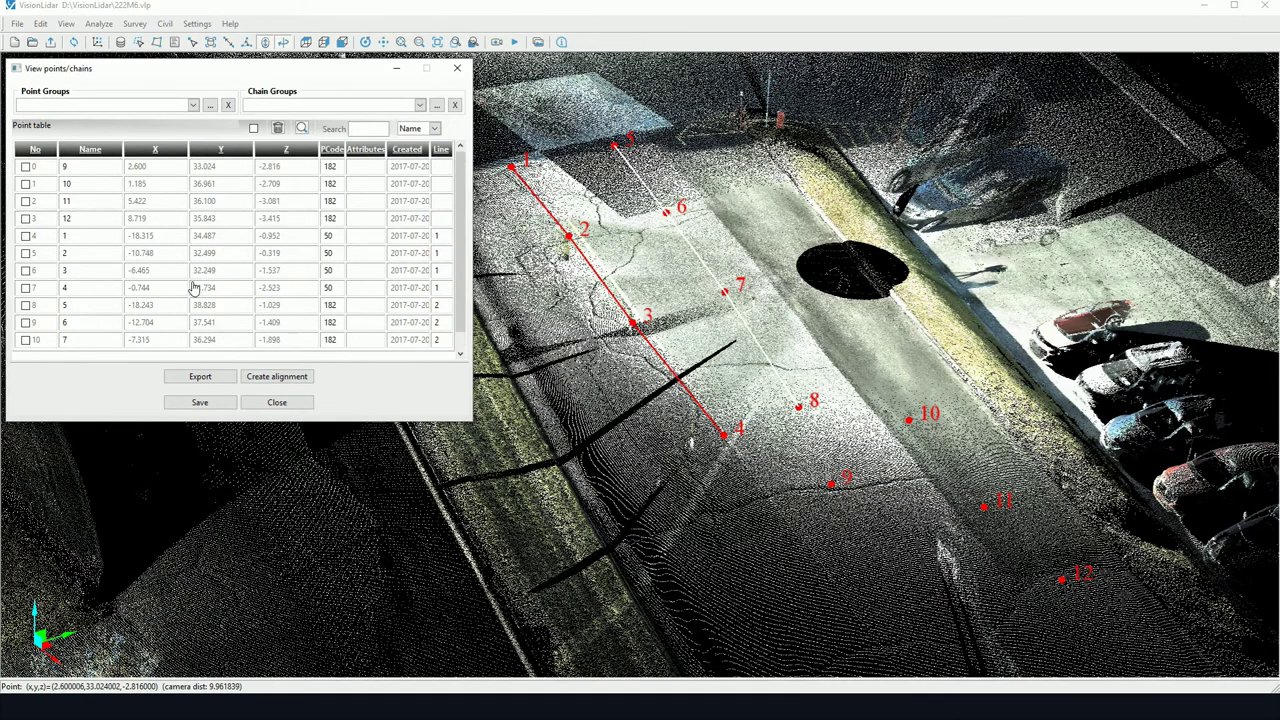
left_click(125, 172)
Open Edit Point for point 9 (X 2.600, Y 33.024, Z -2.816, PCode 182), then close it.
right_click(170, 170)
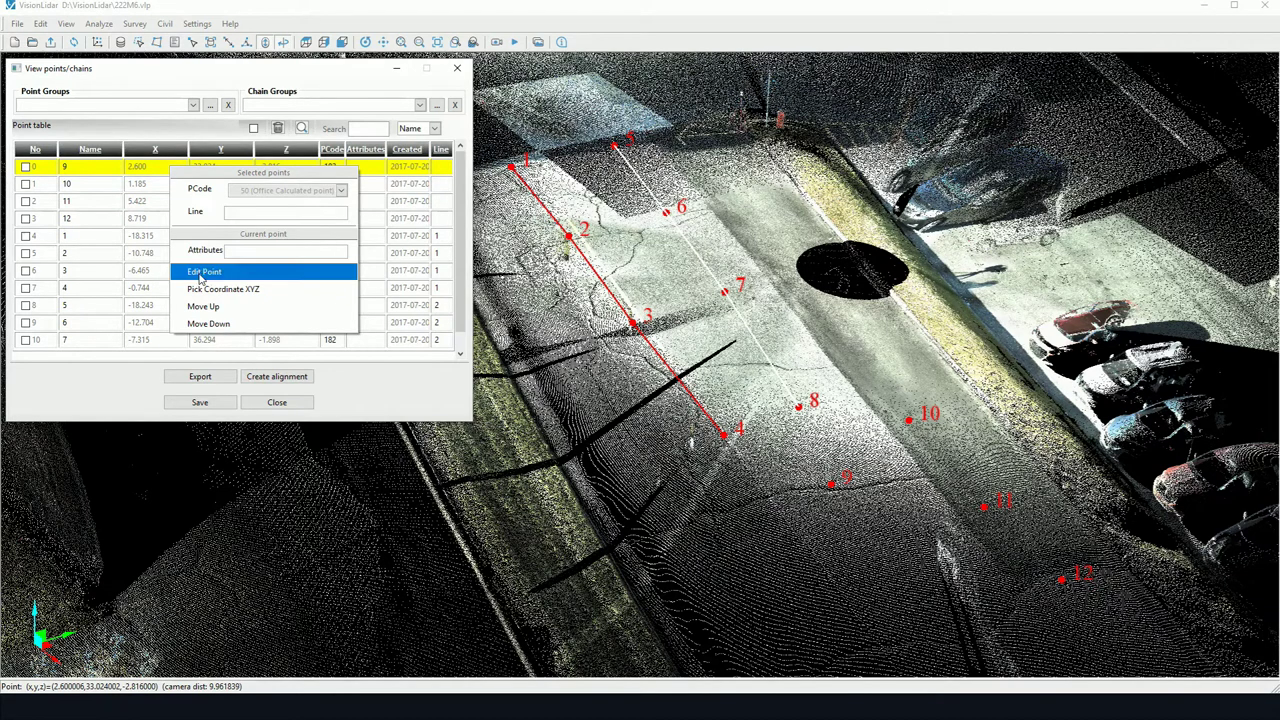
left_click(57, 69)
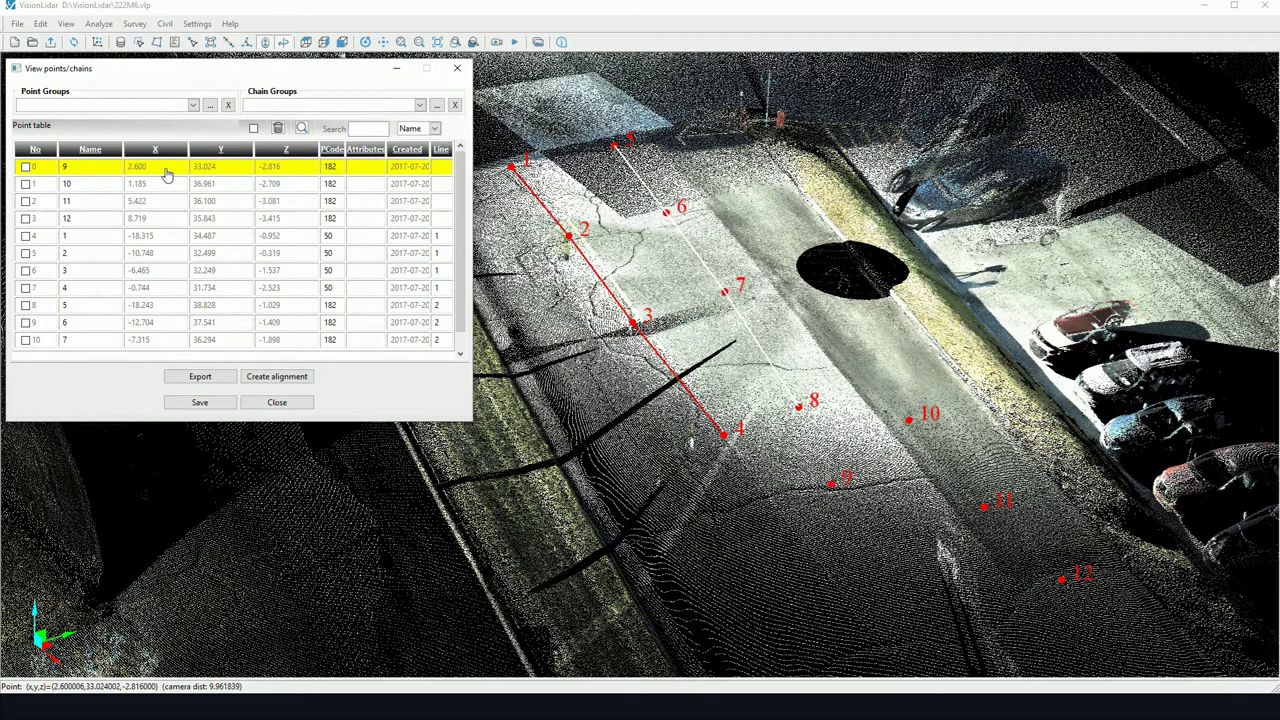
right_click(177, 171)
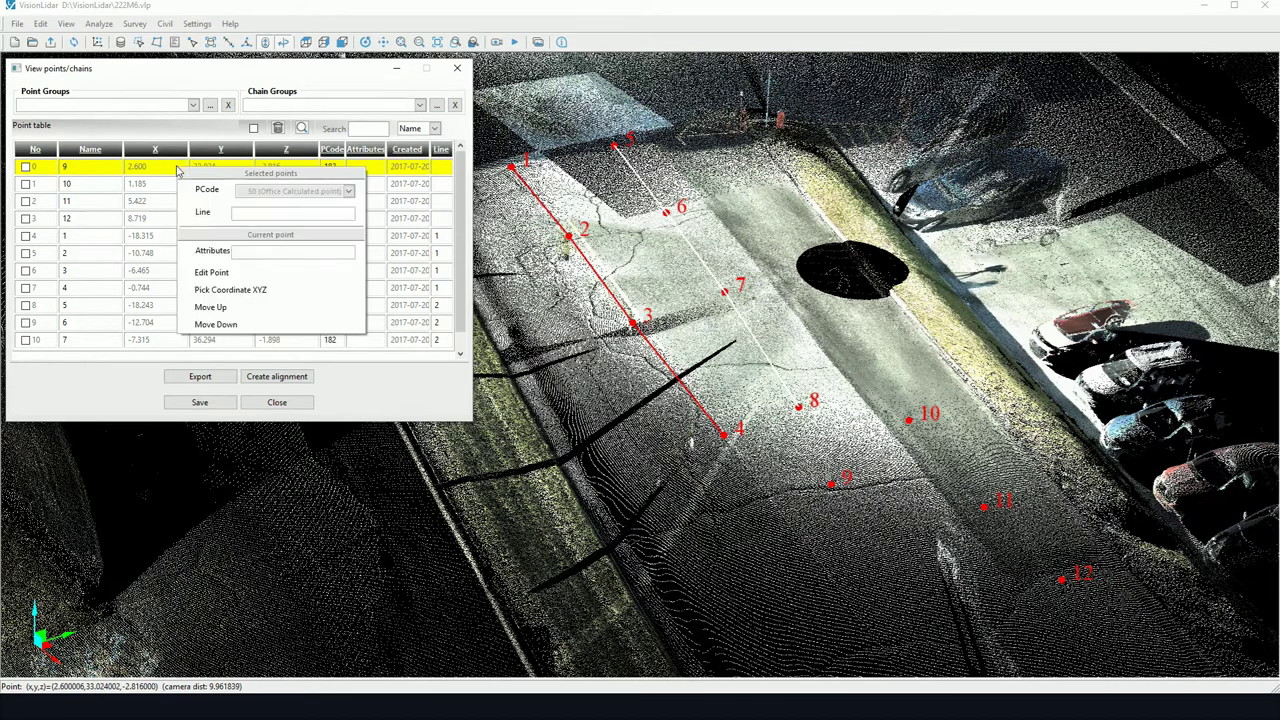
left_click(246, 279)
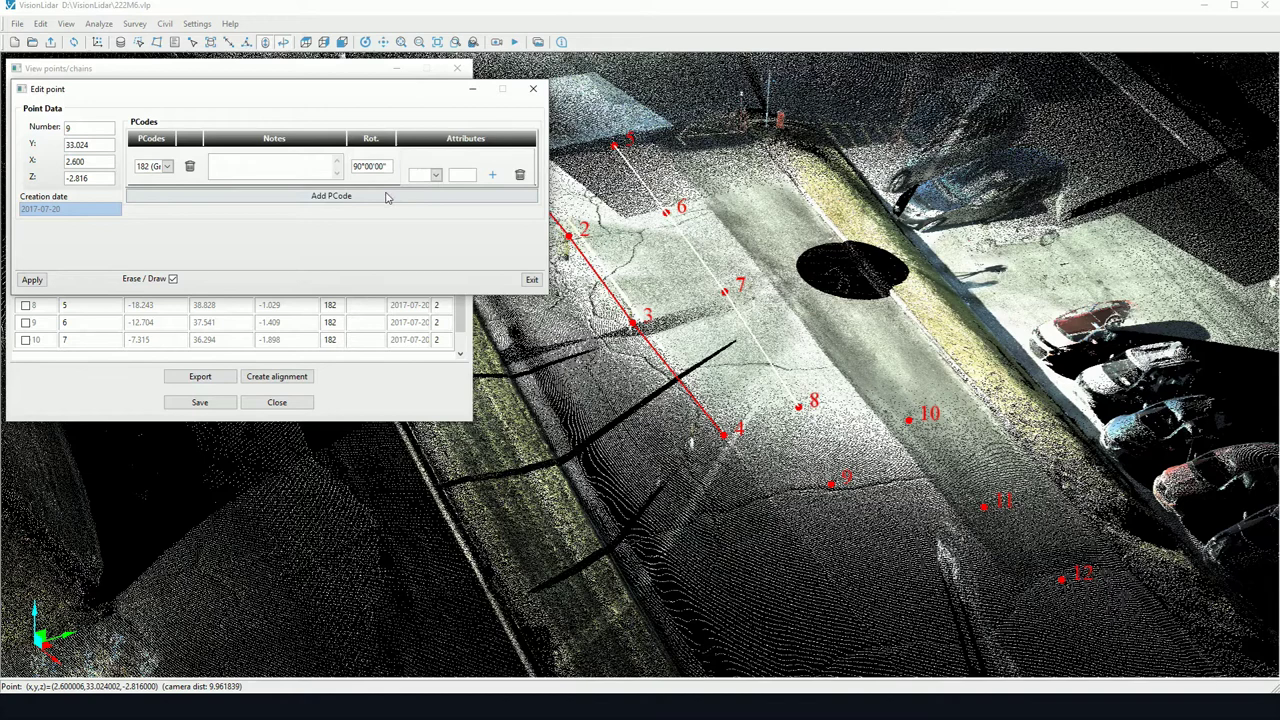
left_click(531, 279)
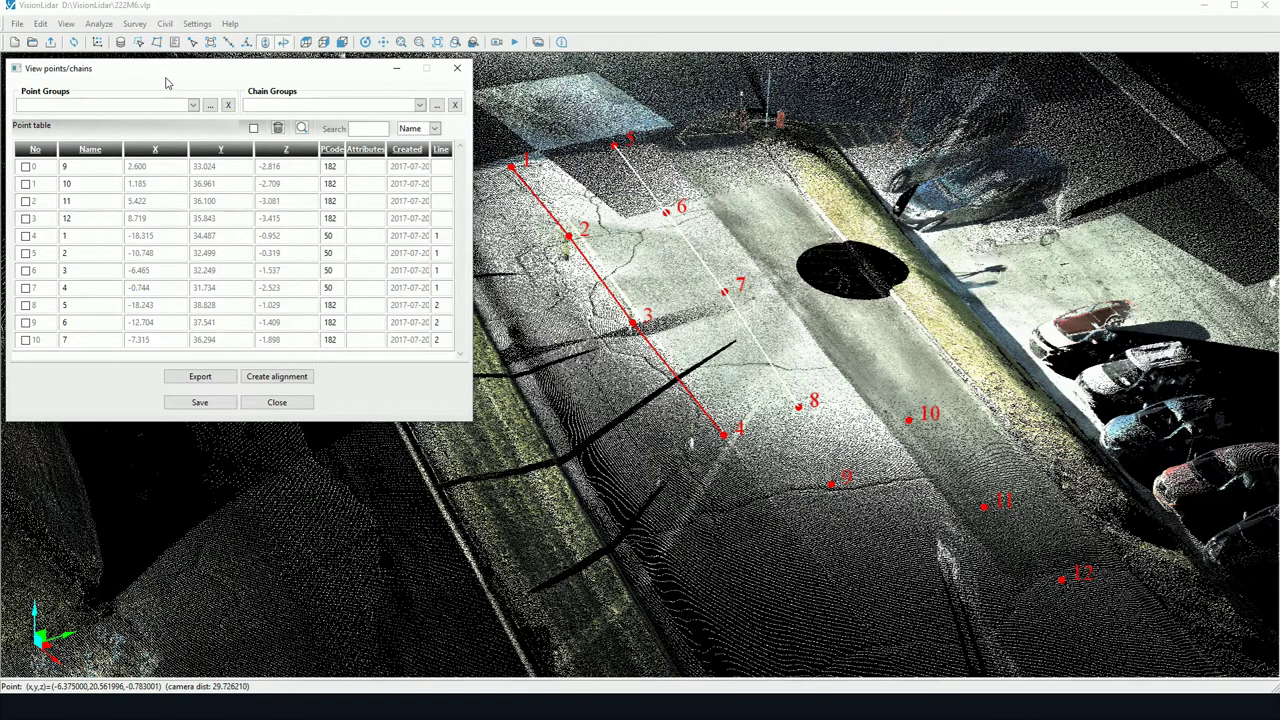
Close the Edit point dialog and the View points/chains viewer.
left_click(752, 211)
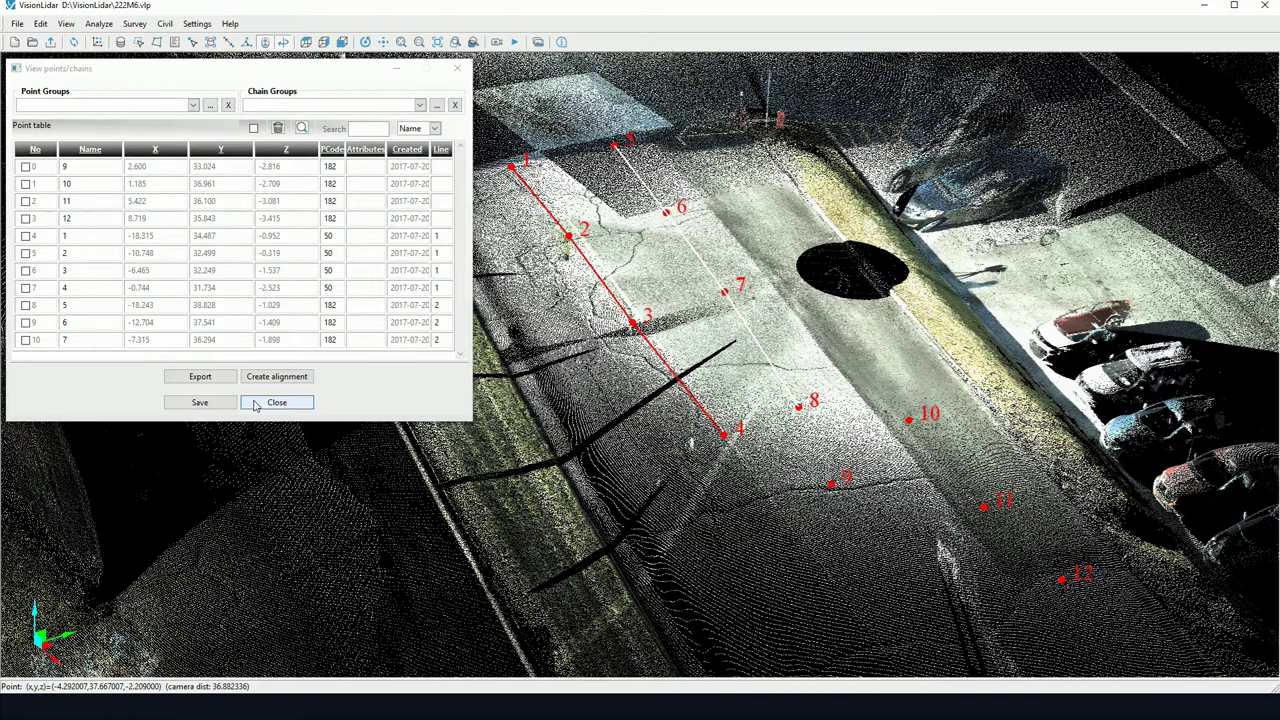
left_click(266, 403)
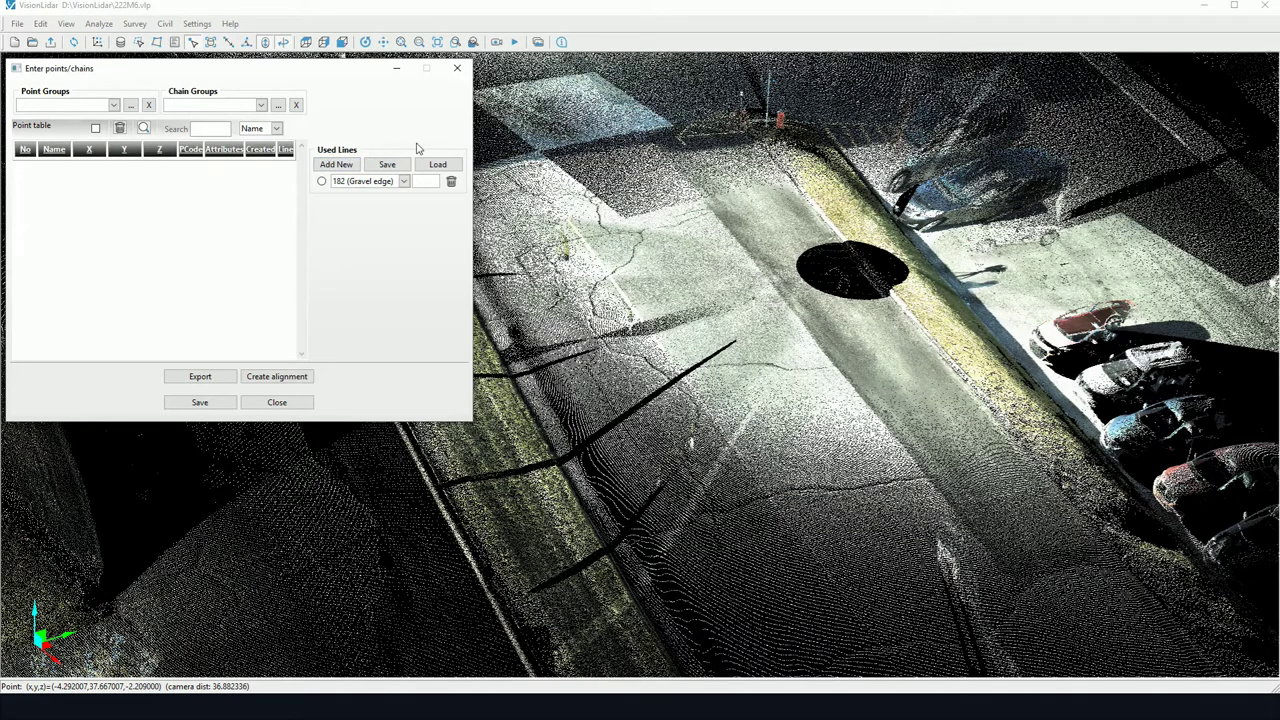
Add two Used Lines rows with codes 288 (Ramp) and 25 (Iron pipe).
left_click(338, 164)
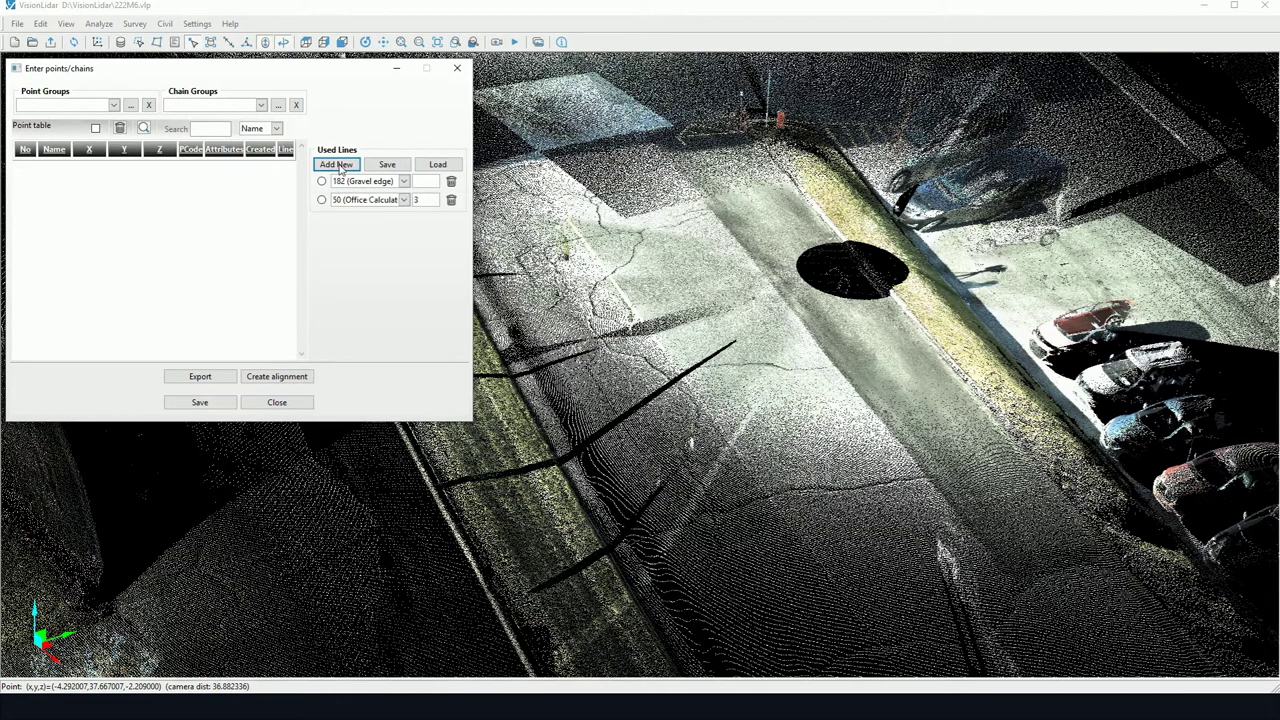
left_click(338, 164)
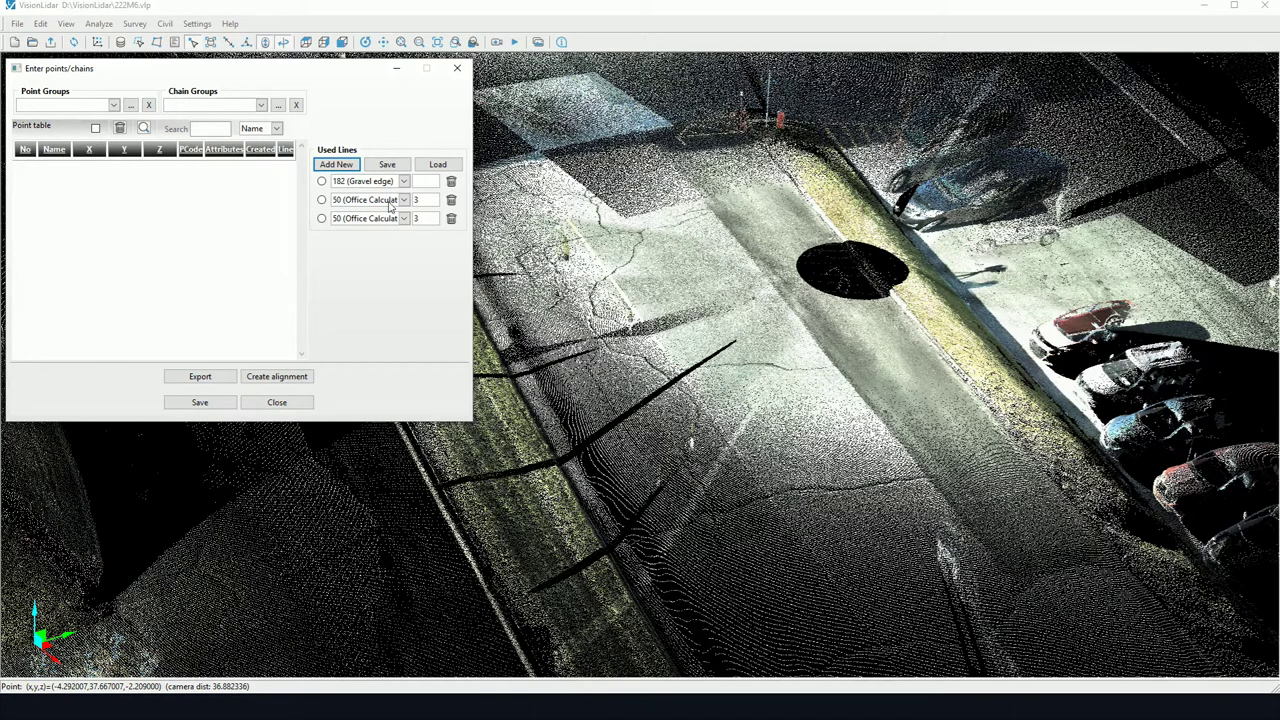
left_click(390, 204)
left_click(360, 295)
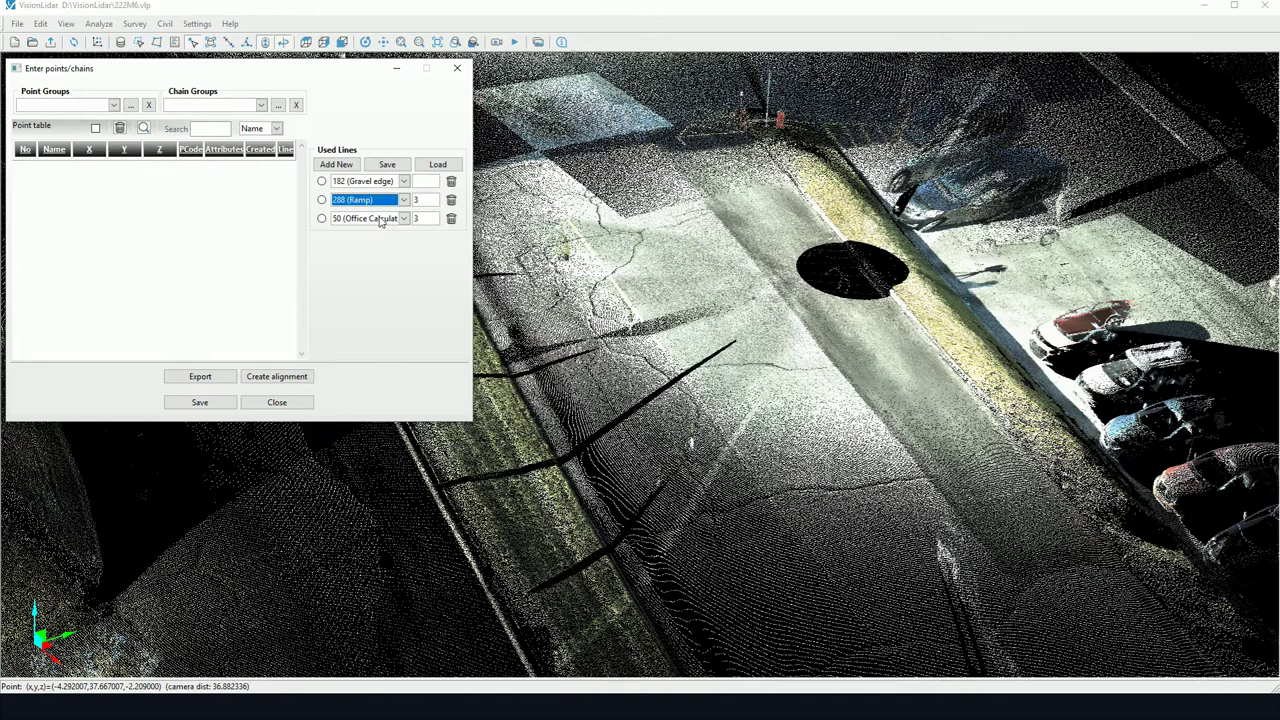
left_click(388, 218)
scroll(408, 330, "up", 3)
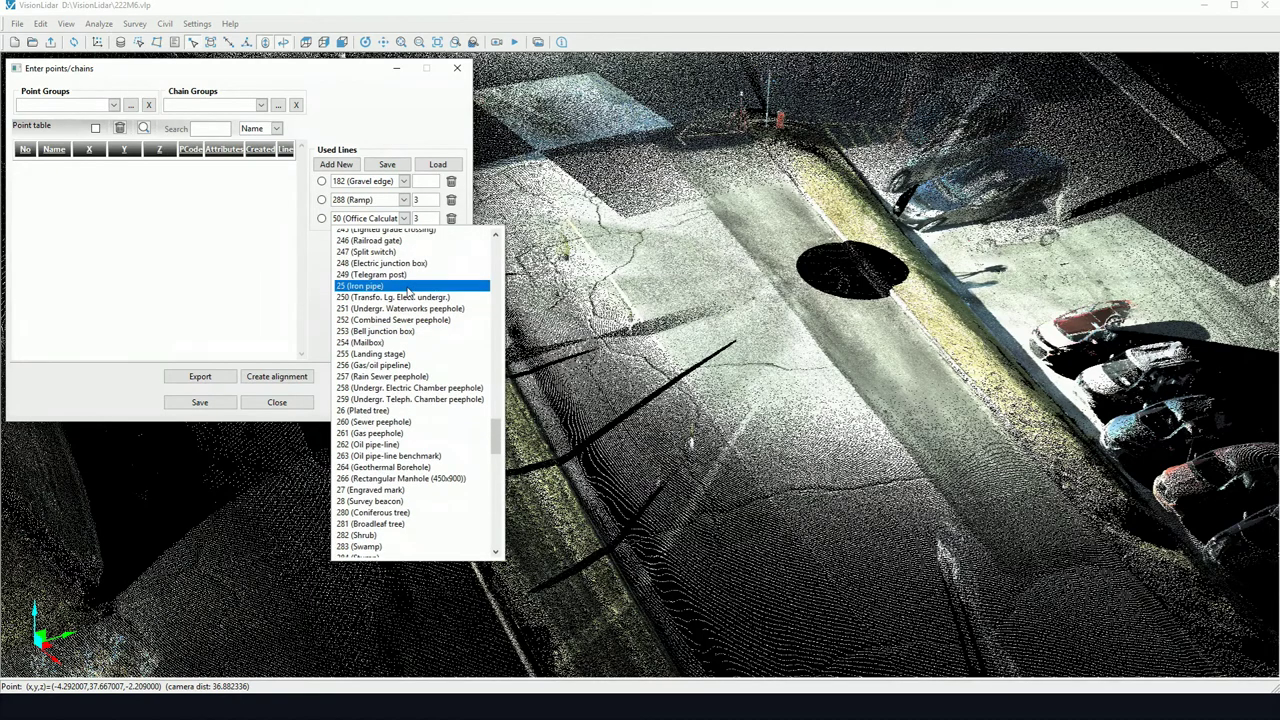
left_click(408, 287)
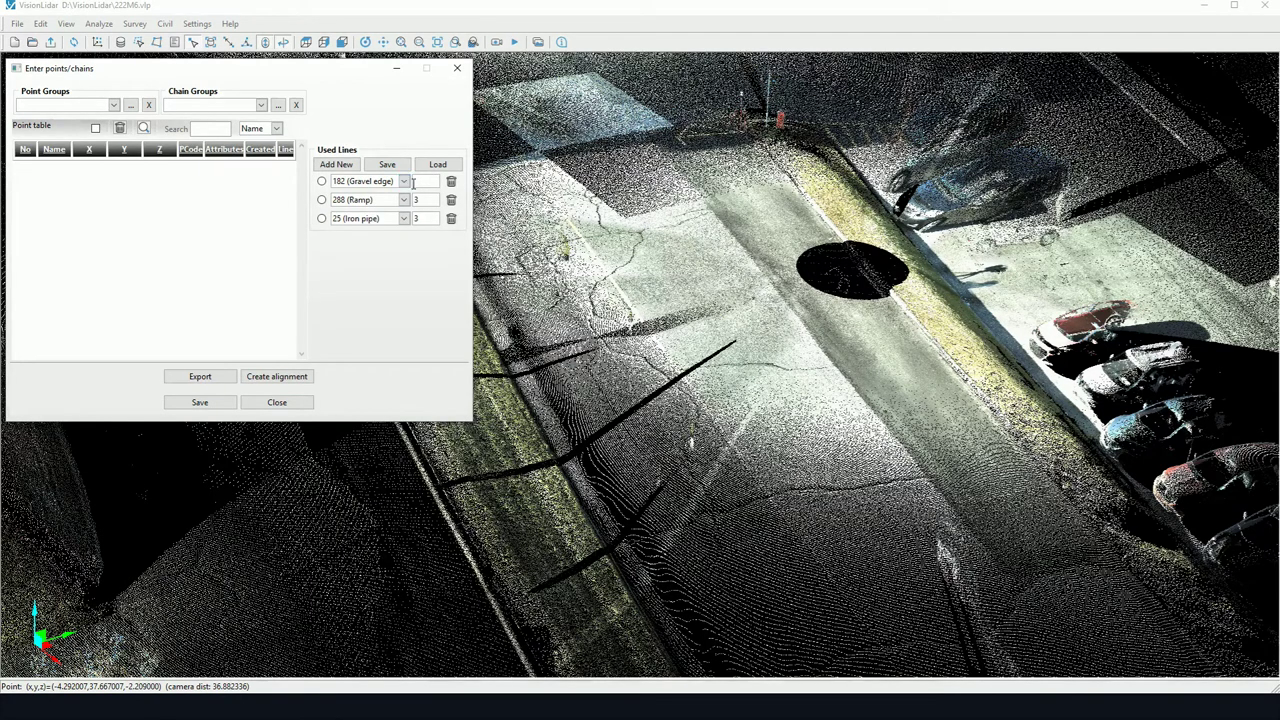
left_click_drag(429, 198, 381, 201)
Set the Ramp row to line 4 and the Iron pipe row to line 5.
type("4")
left_click(421, 217)
type("5")
Pick points 13–21 alternating Ramp, Iron pipe and Gravel edge codes across the pavement.
left_click(584, 282)
left_click(659, 264)
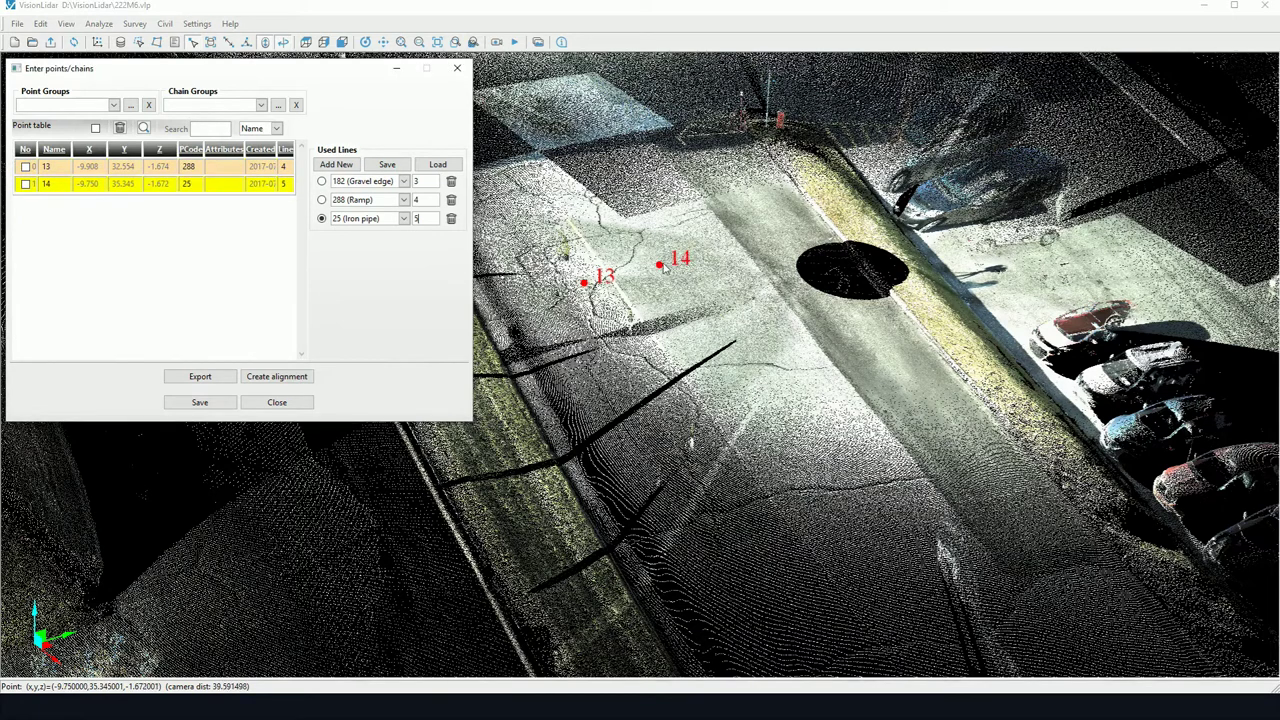
left_click(720, 241)
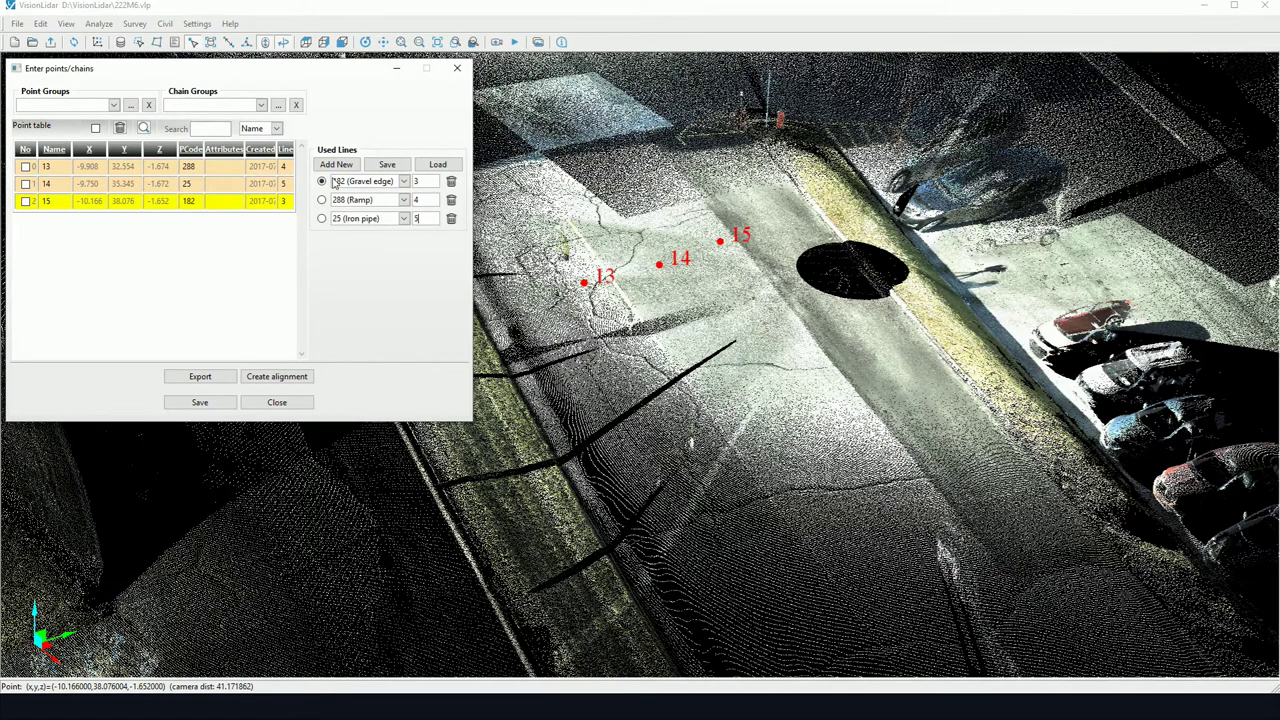
left_click(614, 340)
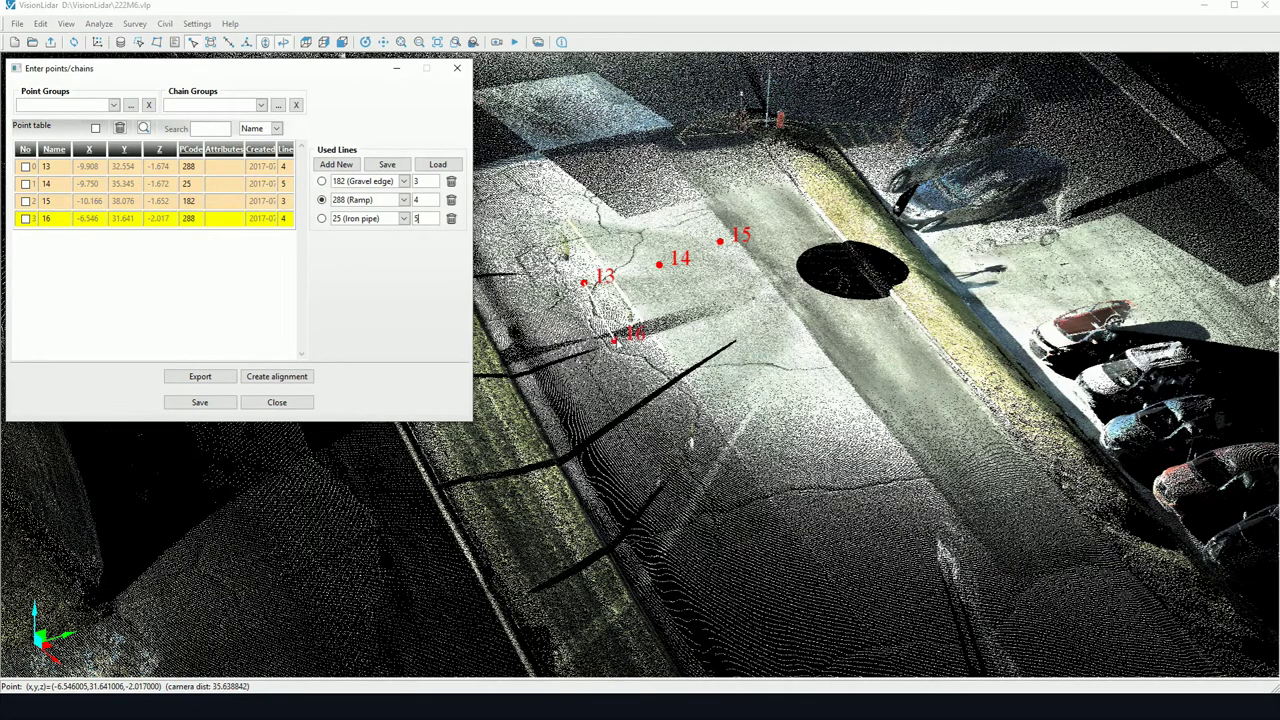
left_click(695, 322)
left_click(761, 305)
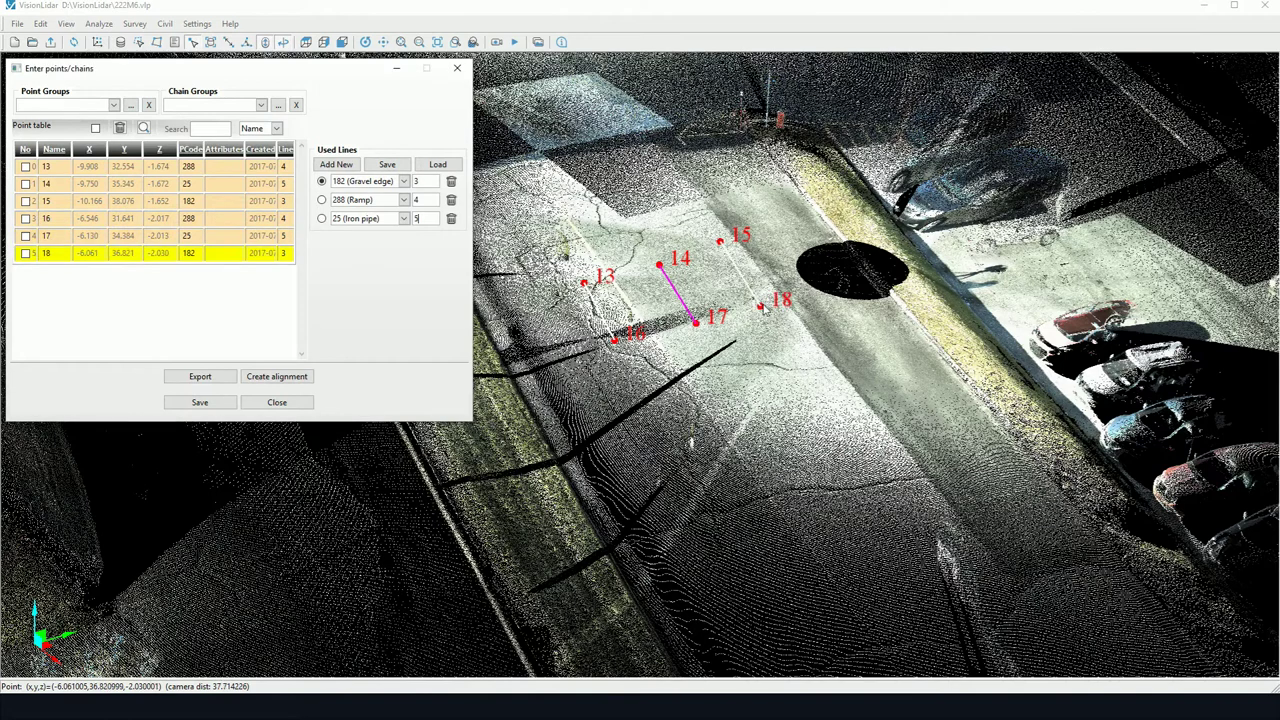
left_click(645, 391)
left_click(727, 375)
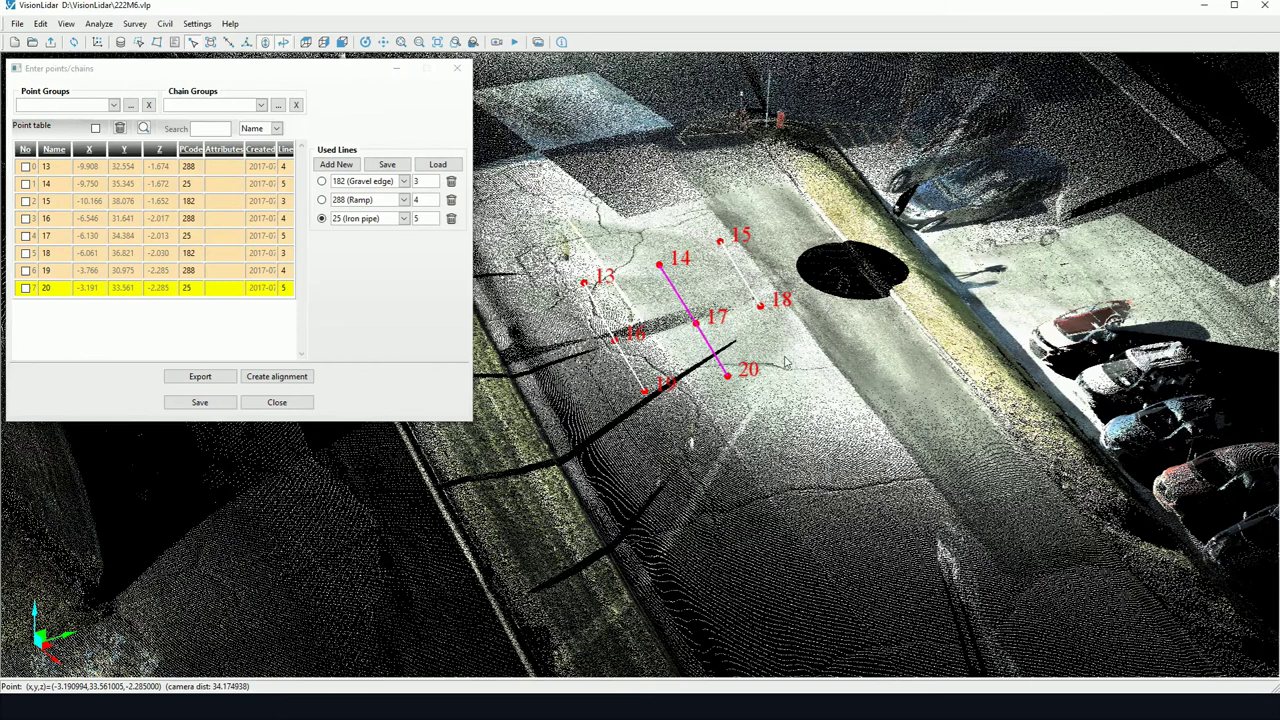
left_click(783, 357)
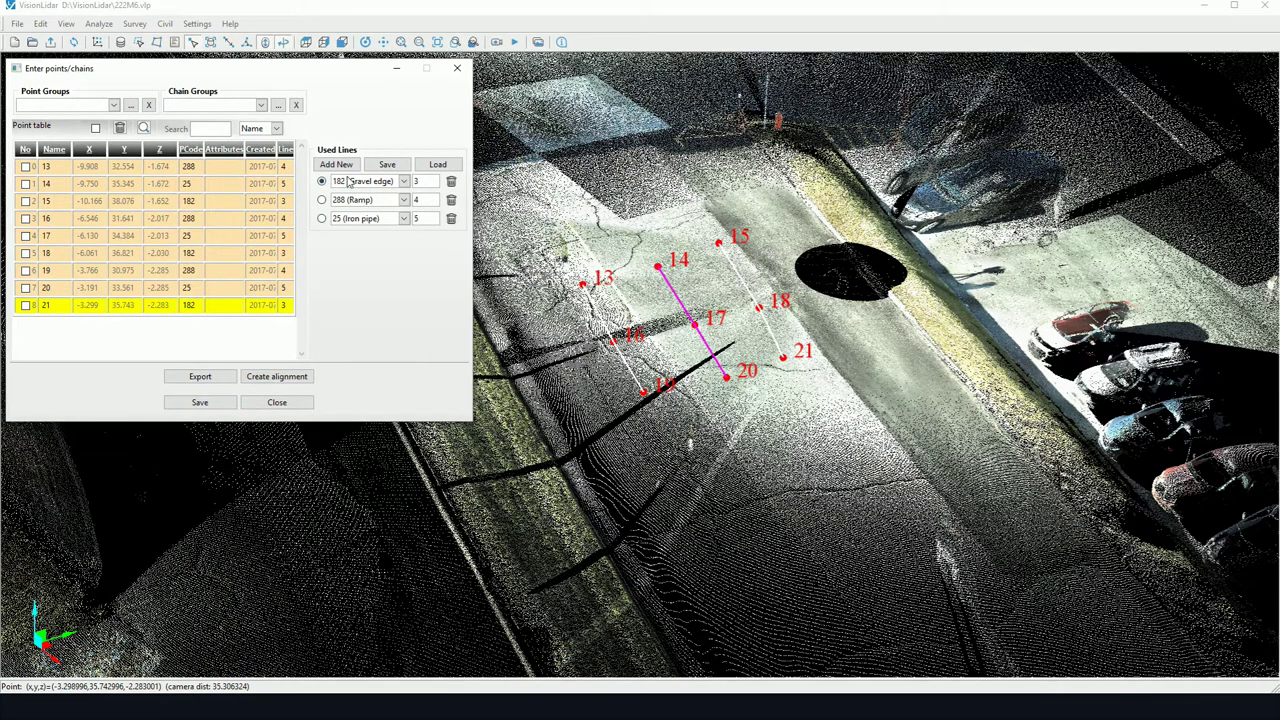
Remove the Iron pipe and Ramp codes, pick gravel edge points 22–25, and save them.
left_click(452, 221)
left_click(453, 203)
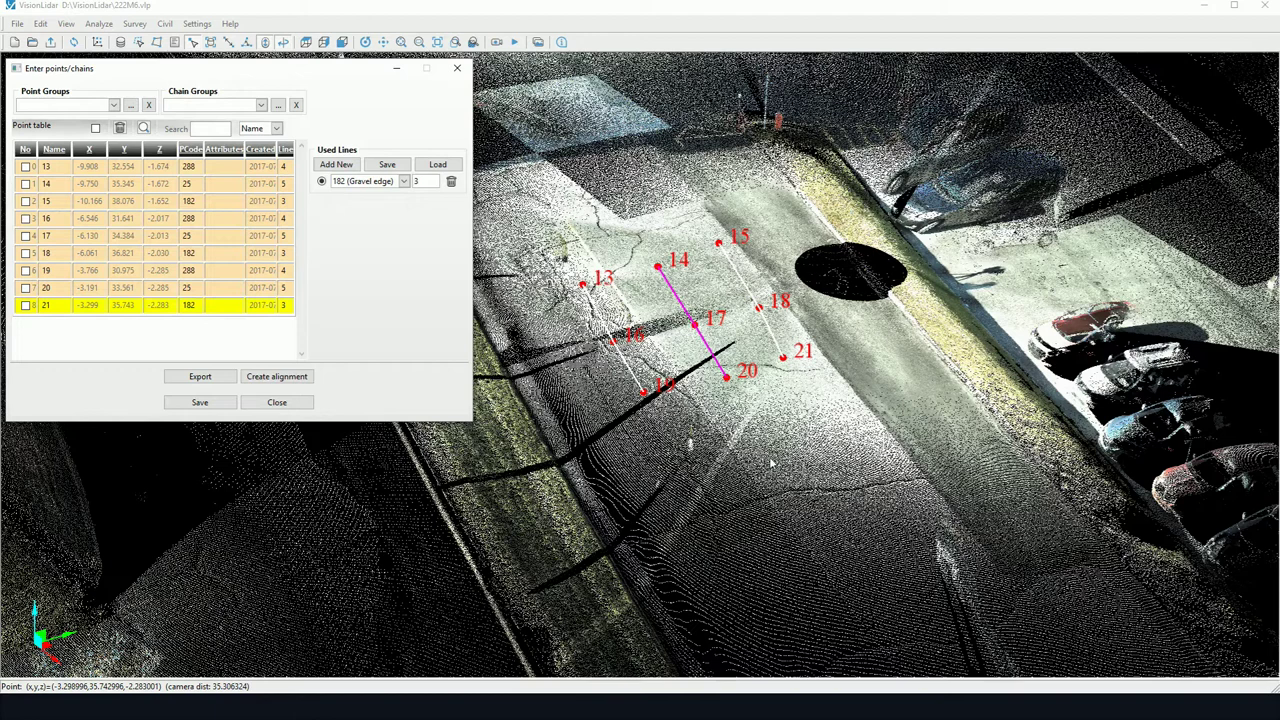
left_click(805, 433)
left_click(836, 491)
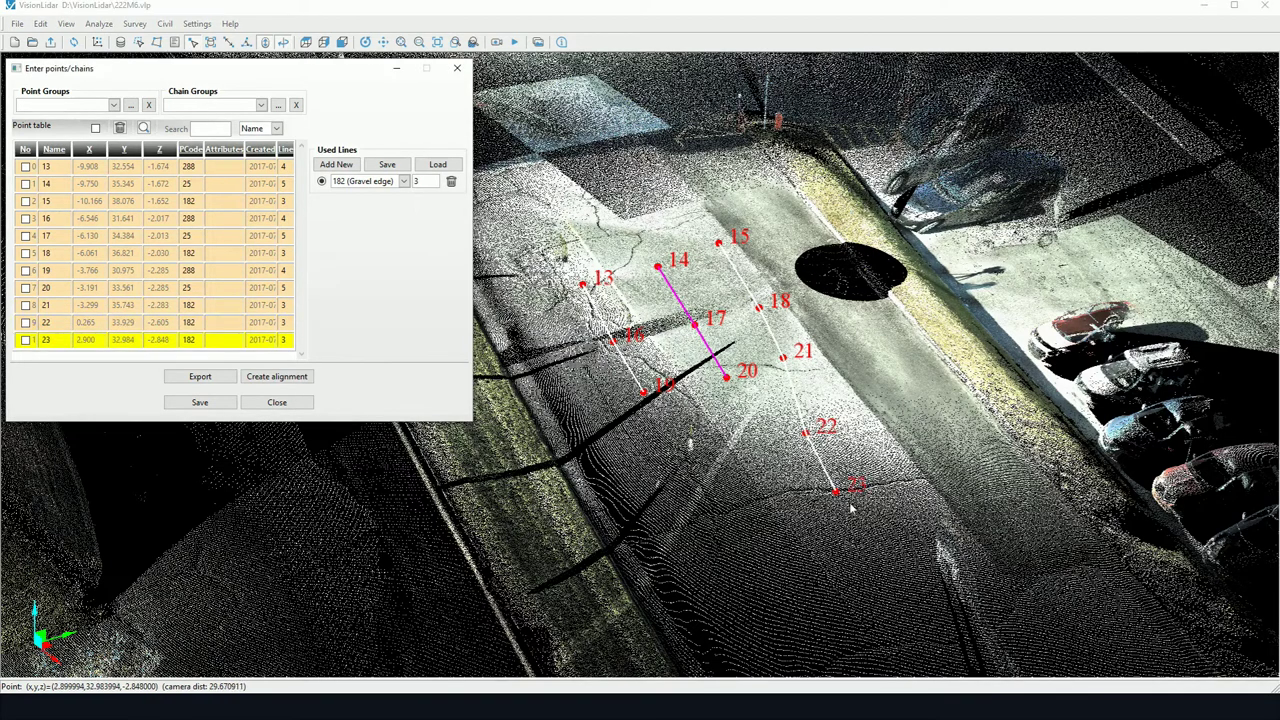
left_click(867, 528)
left_click(905, 573)
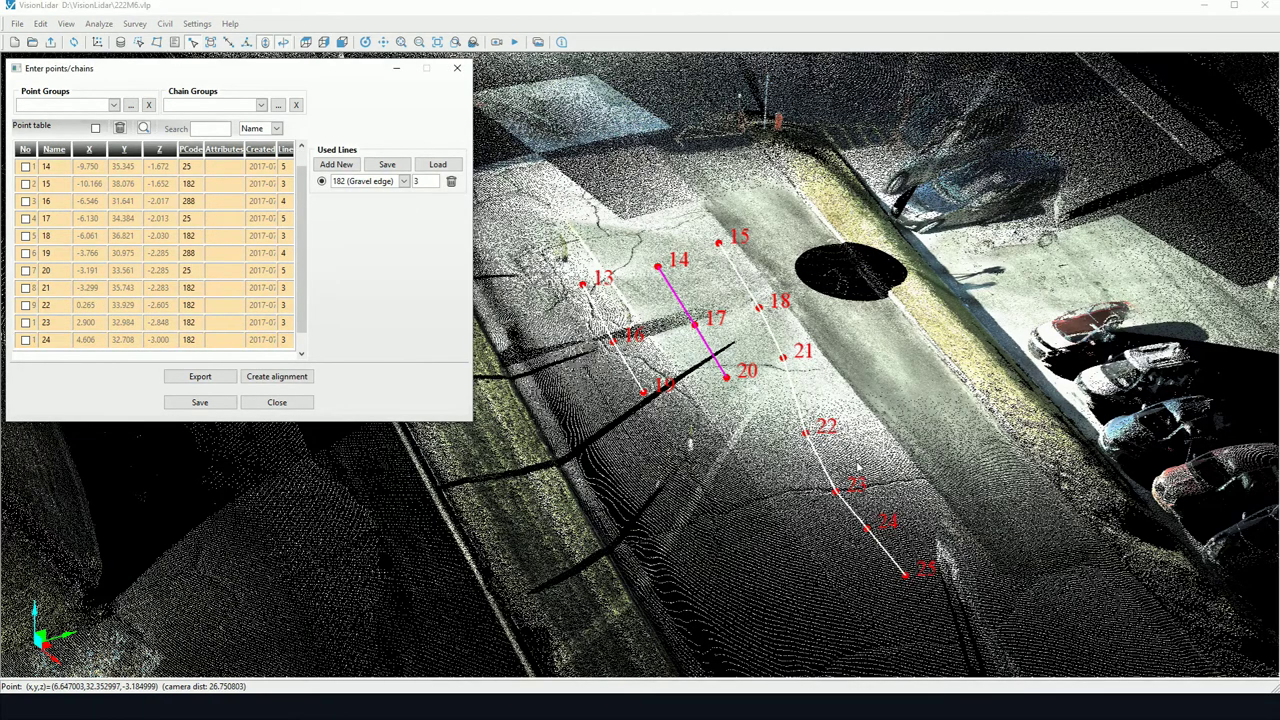
left_click(203, 403)
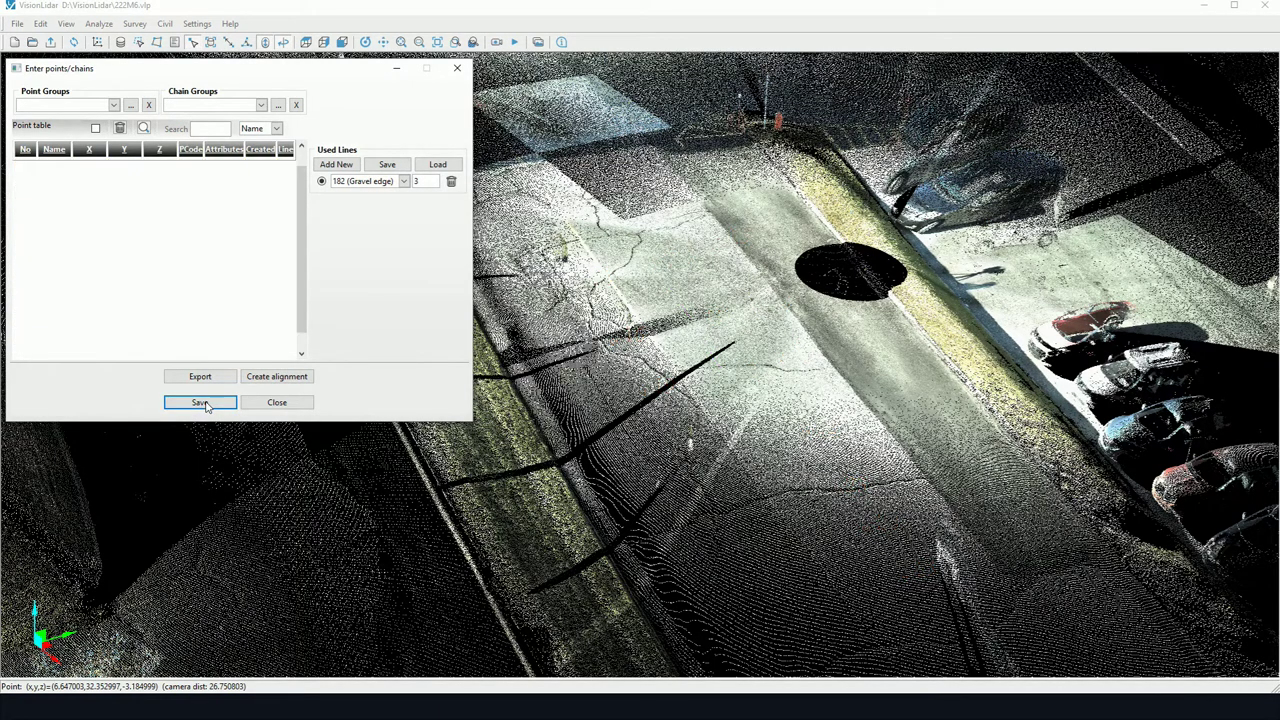
left_click(278, 403)
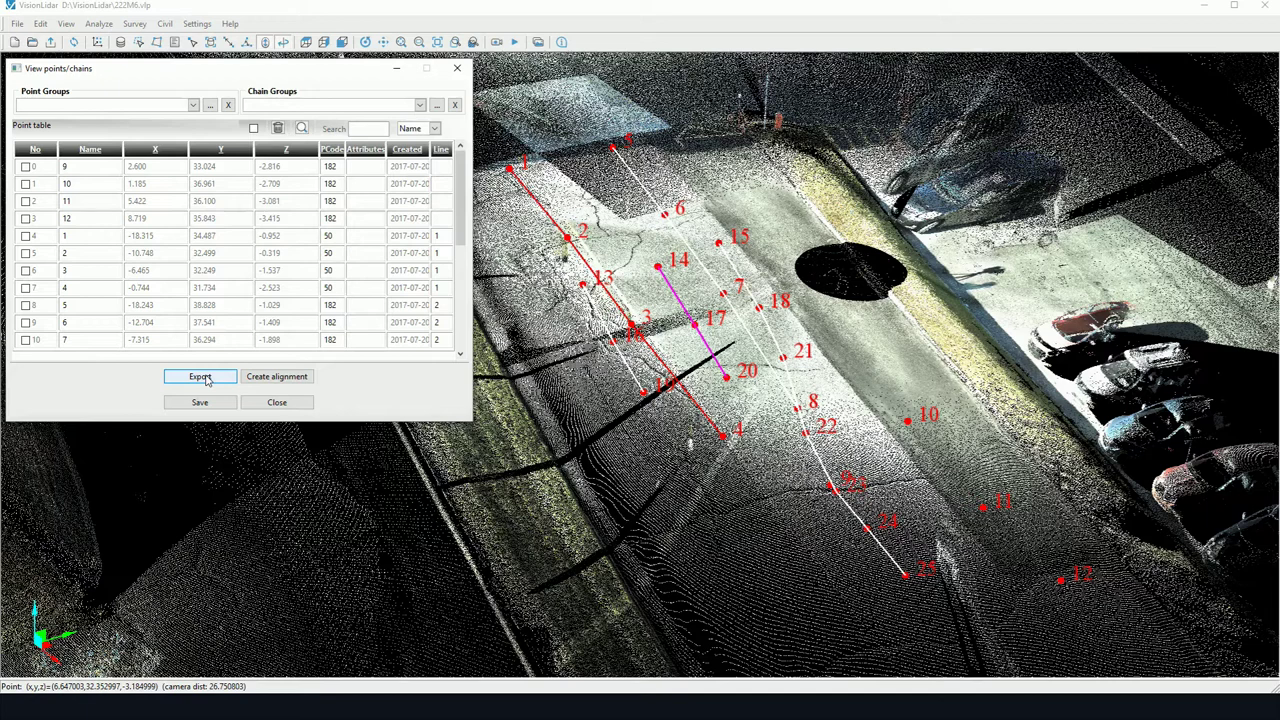
Export the stored points, reviewing LandXML/CSV/DXF types and keeping LandXML (*.xml) in 222M6.
left_click(198, 379)
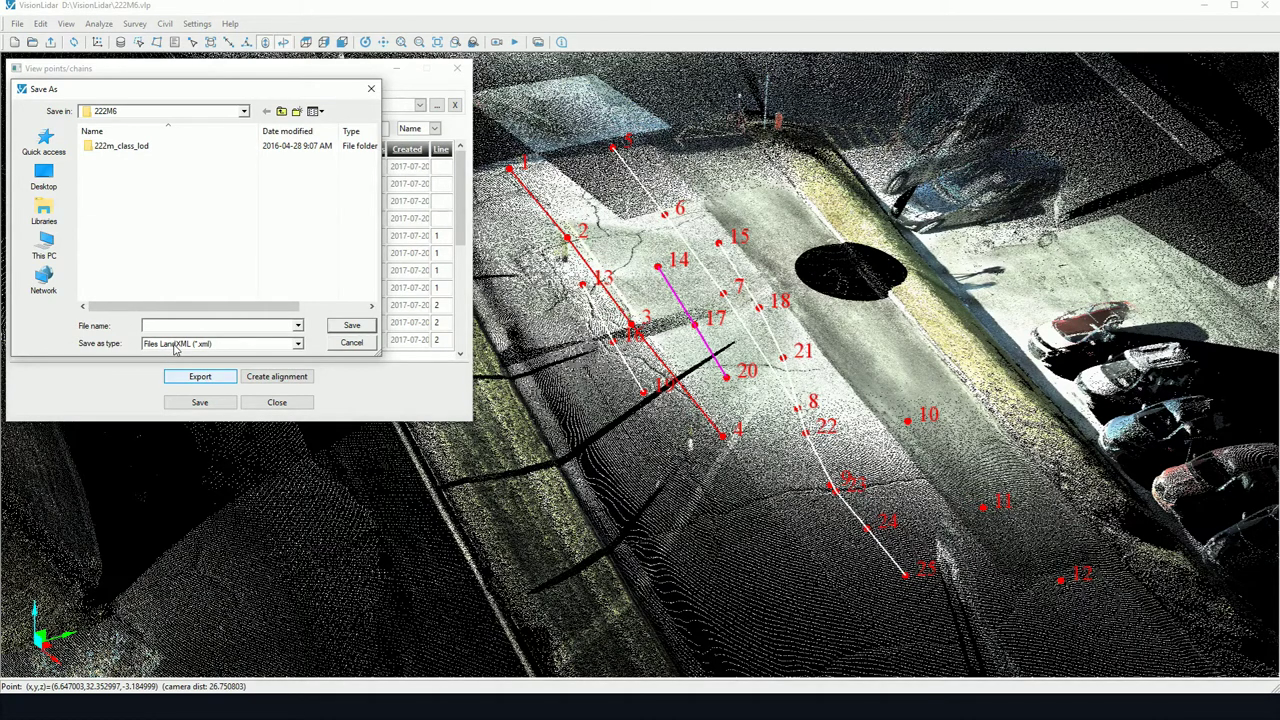
left_click(174, 346)
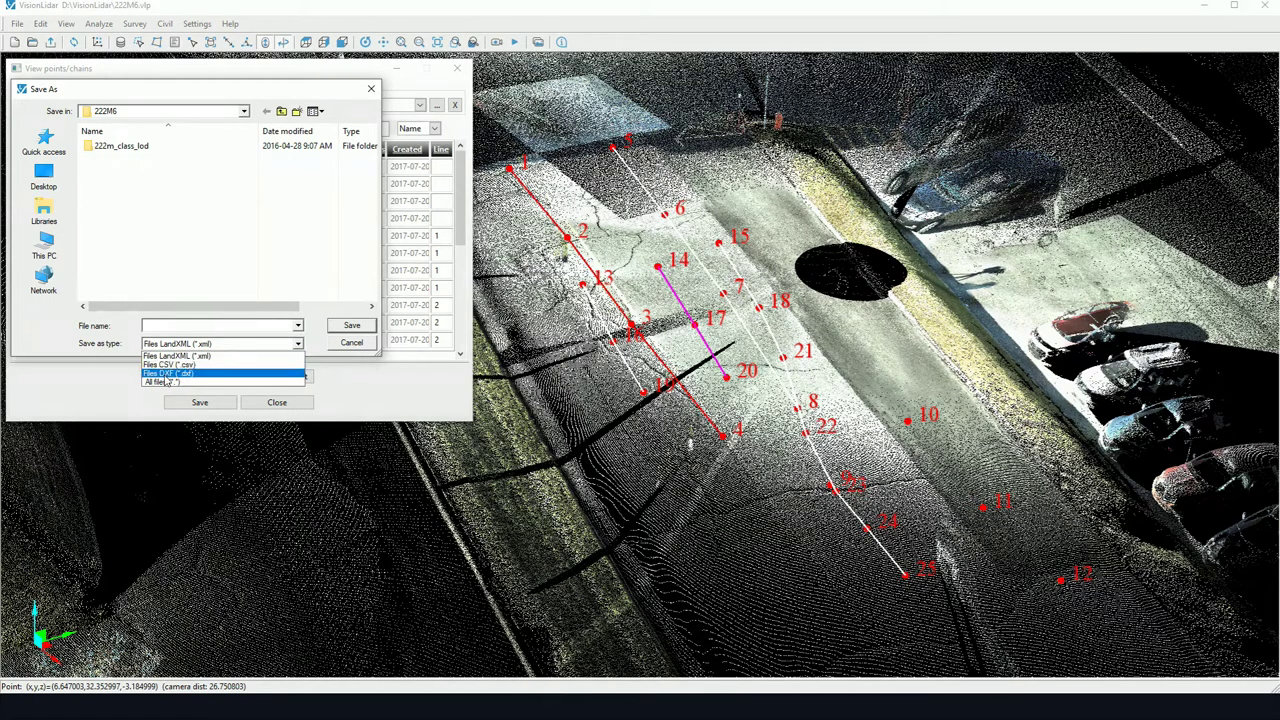
left_click(362, 345)
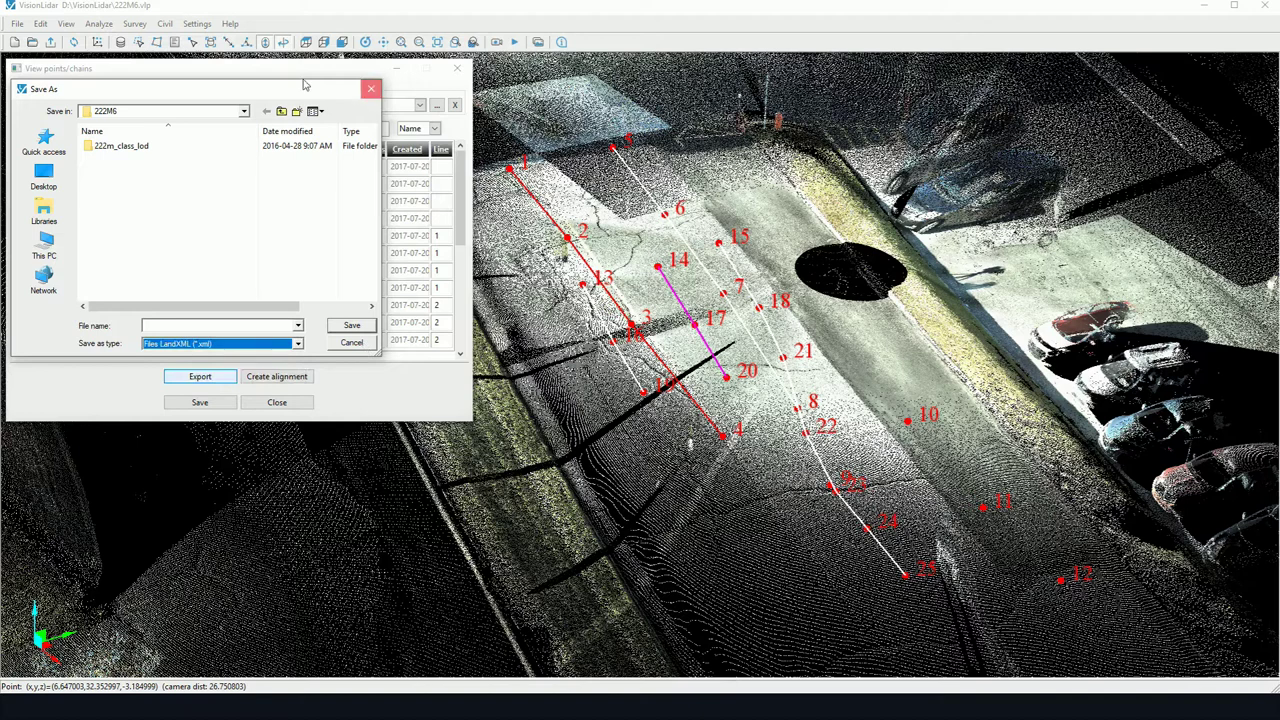